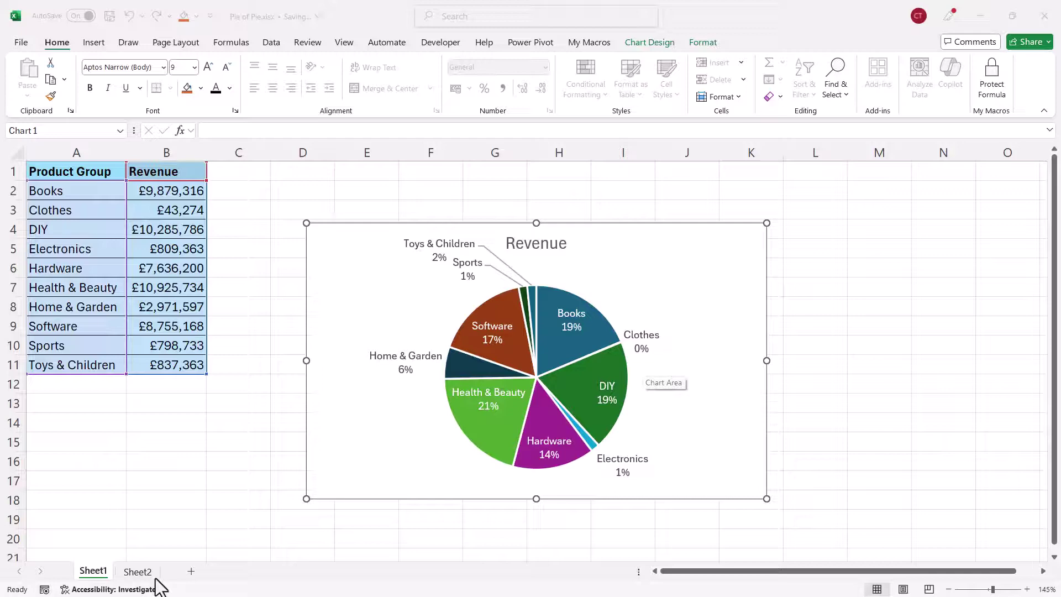
- Check Sheet2's data, then delete the existing Revenue pie chart on Sheet1
left_click(137, 572)
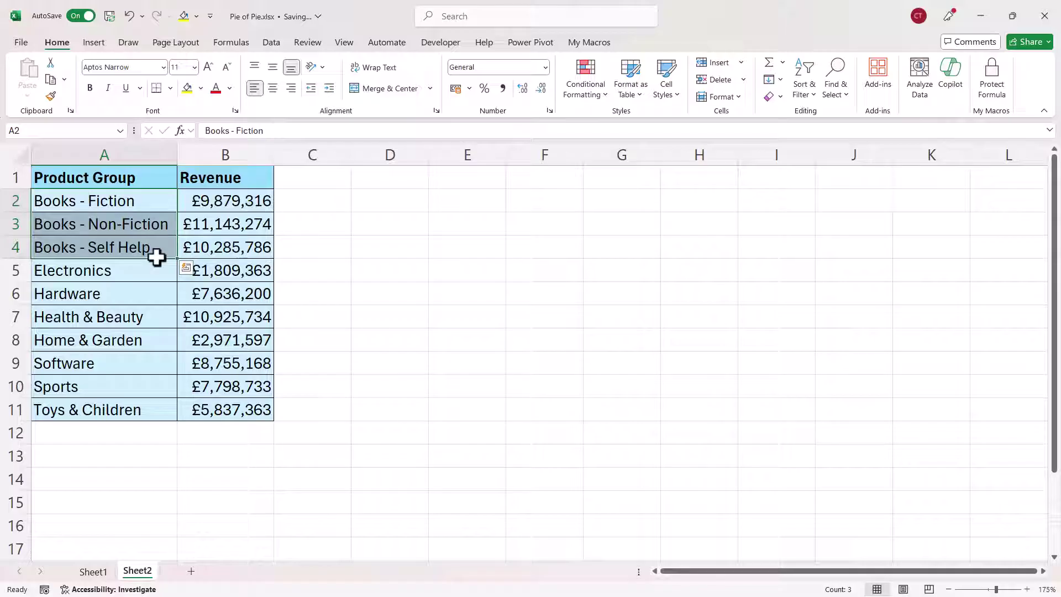
left_click(94, 572)
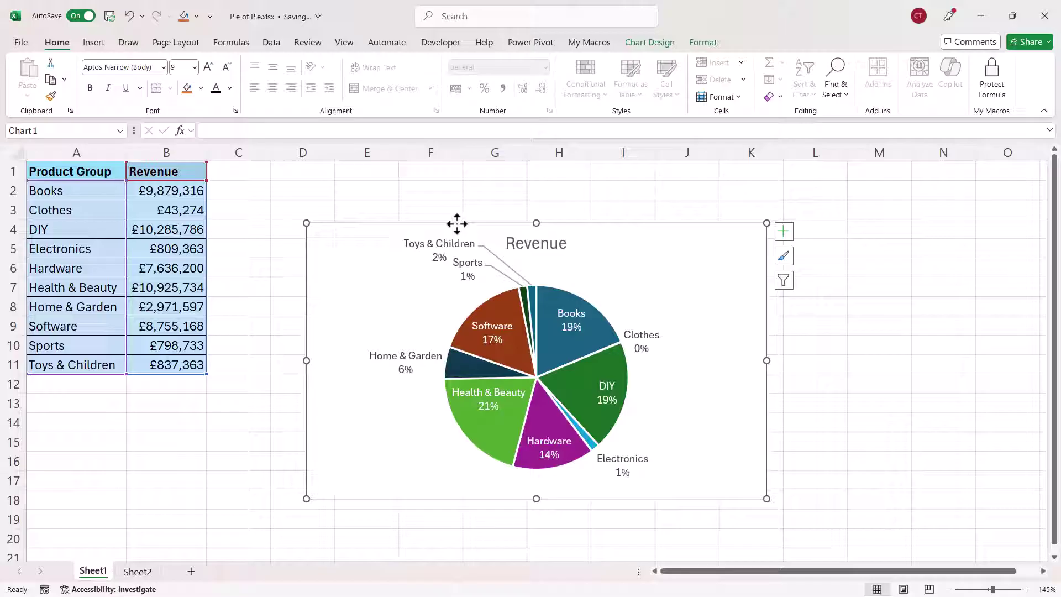
key("Delete")
- Sort the table by Revenue from largest to smallest, so Health & Beauty is first and Clothes last
left_click(178, 230)
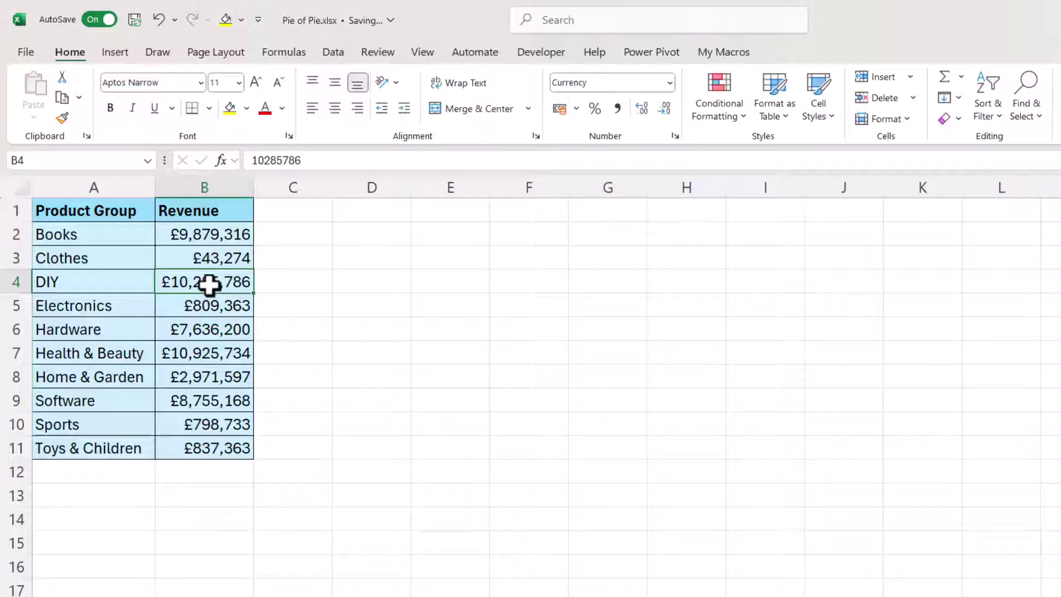
right_click(209, 284)
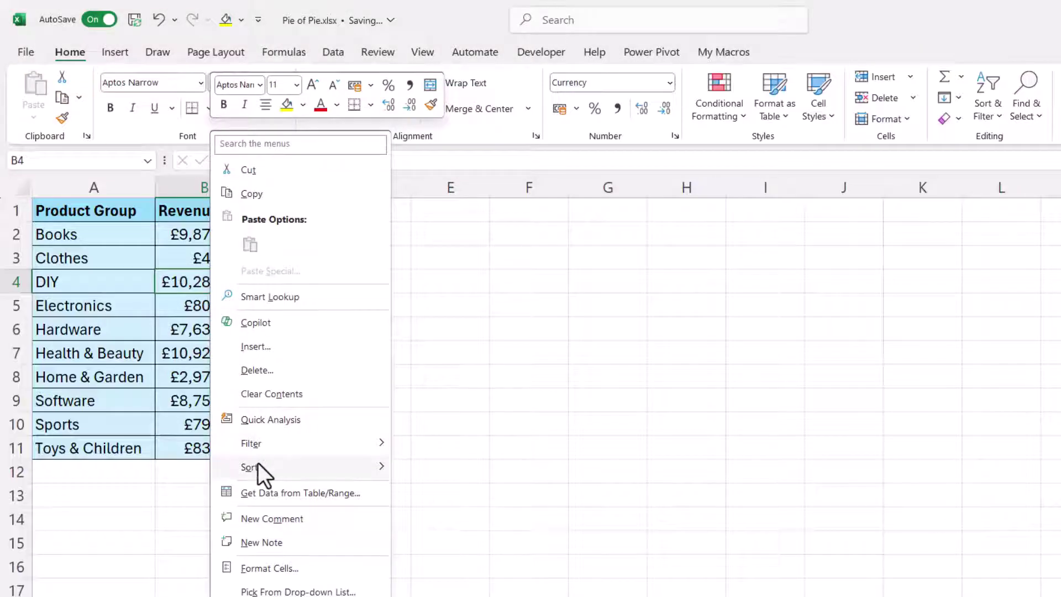
mouse_move(258, 464)
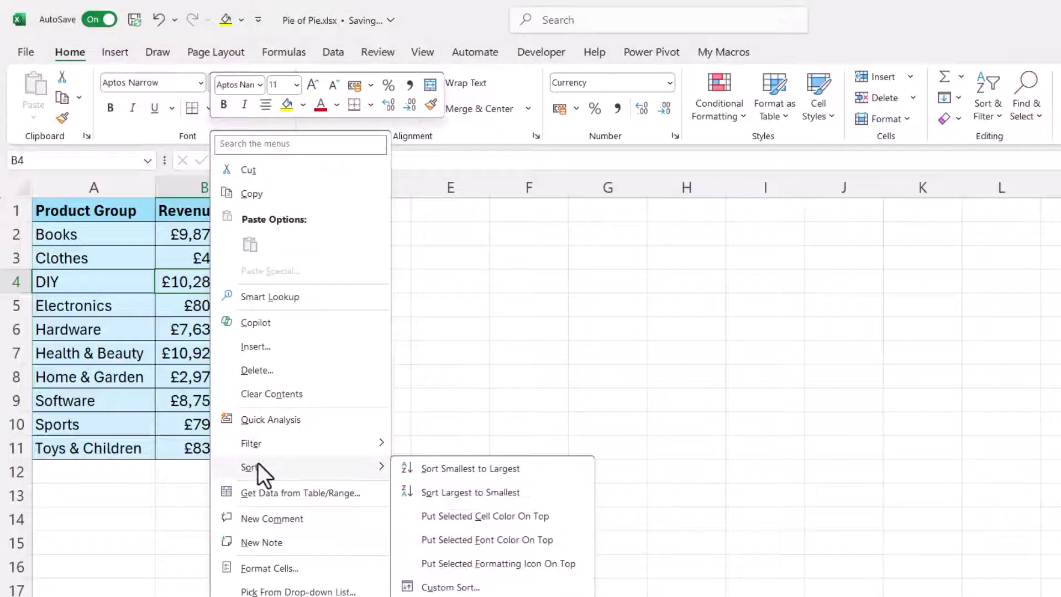
left_click(453, 494)
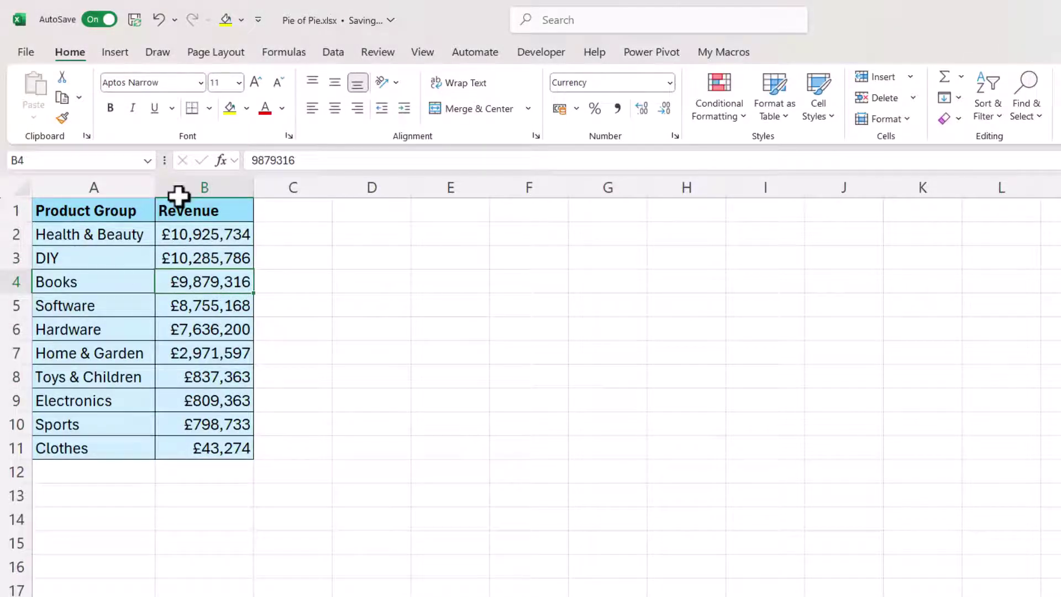
- Insert a Pie of Pie chart of the Revenue data beside the table
left_click(118, 55)
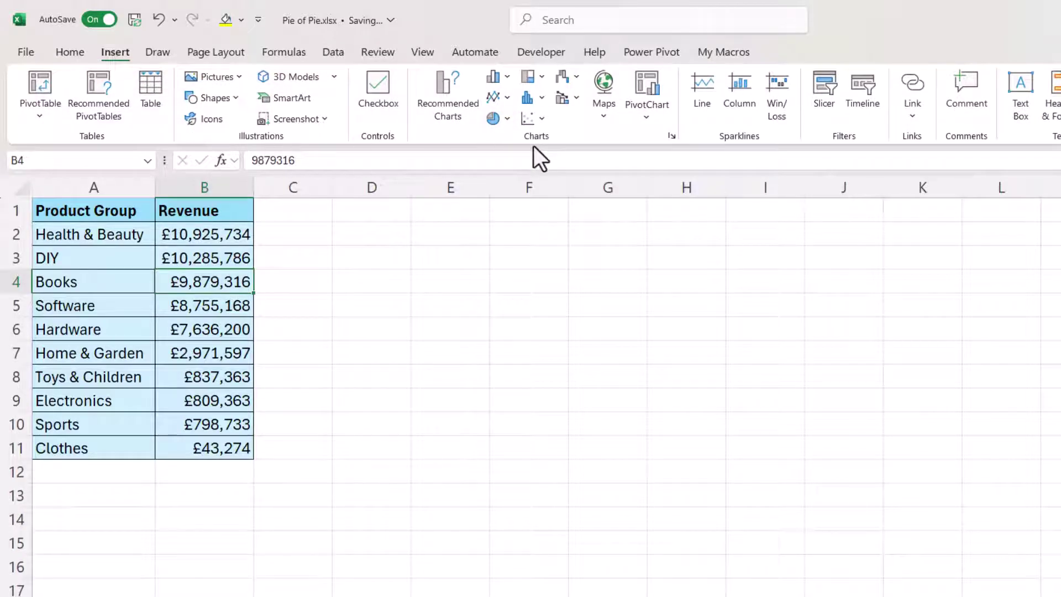
left_click(508, 118)
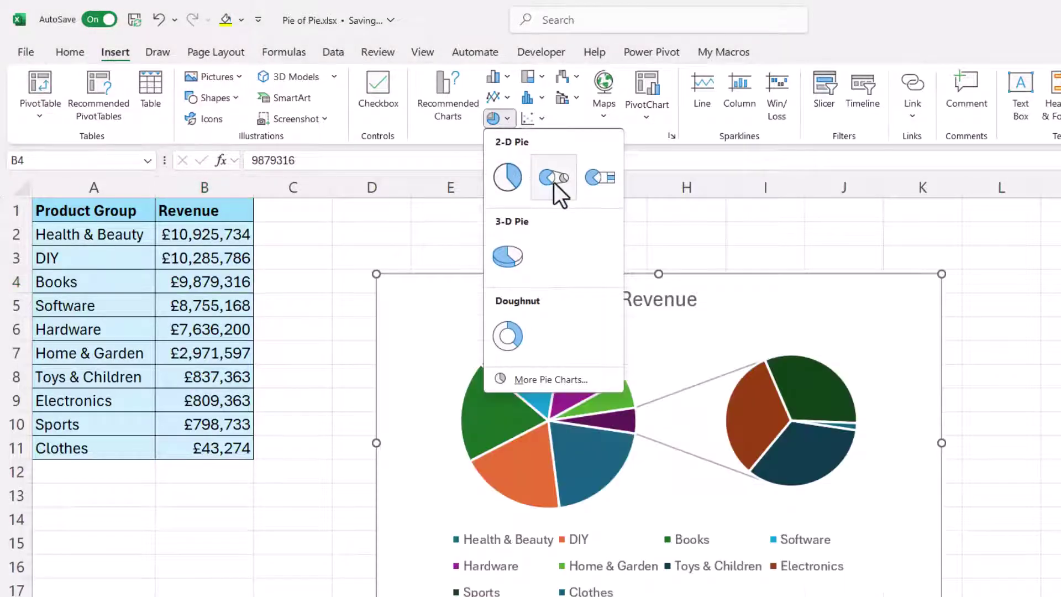
left_click(553, 178)
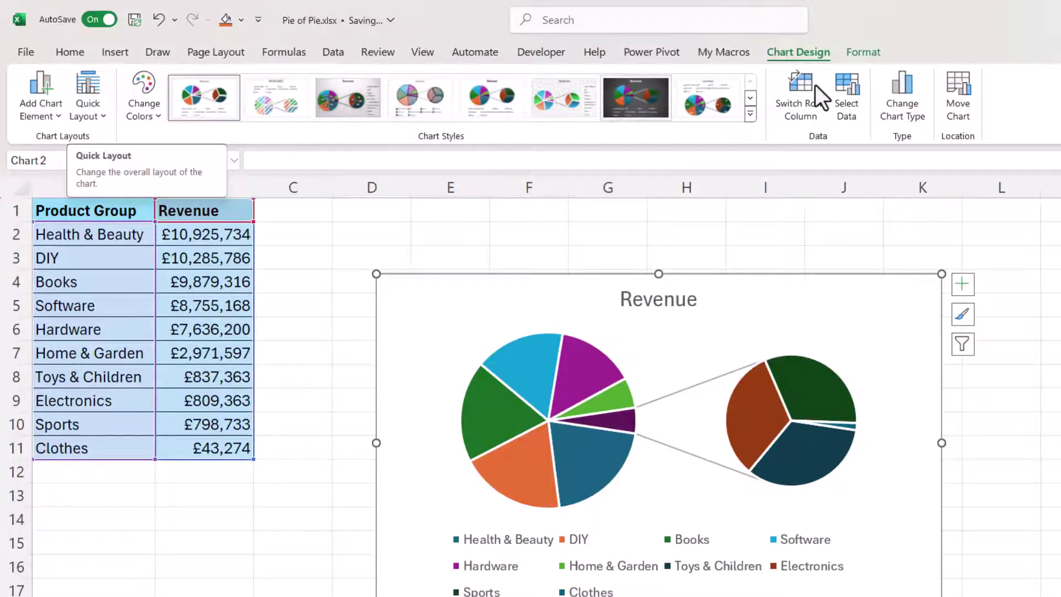
- Apply Quick Layout 1 so slices show category names and percentages, with the small groups as Other 4%
left_click(106, 113)
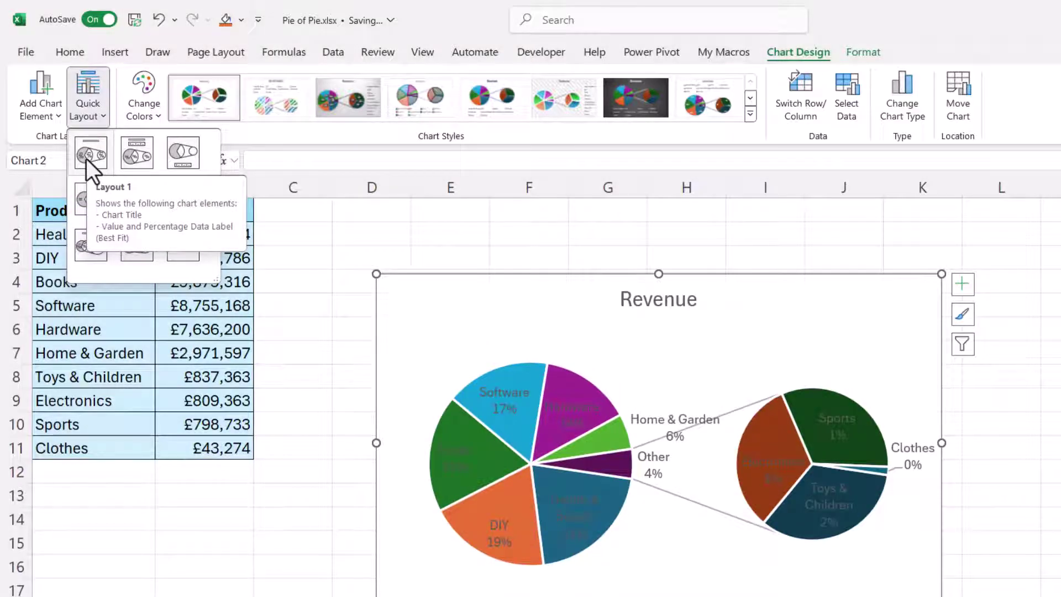
left_click(87, 157)
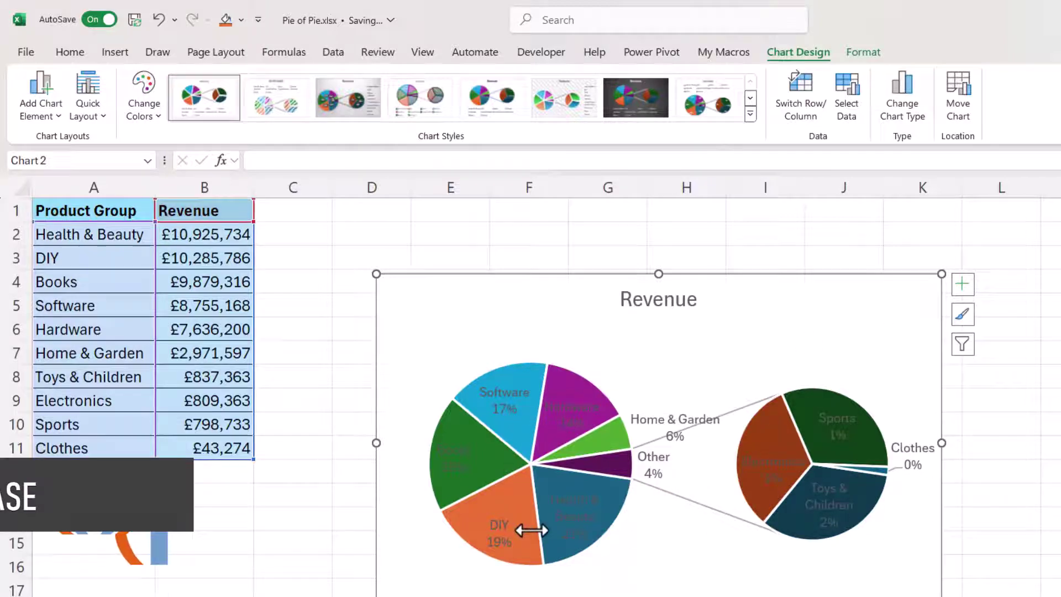
left_click(1000, 434)
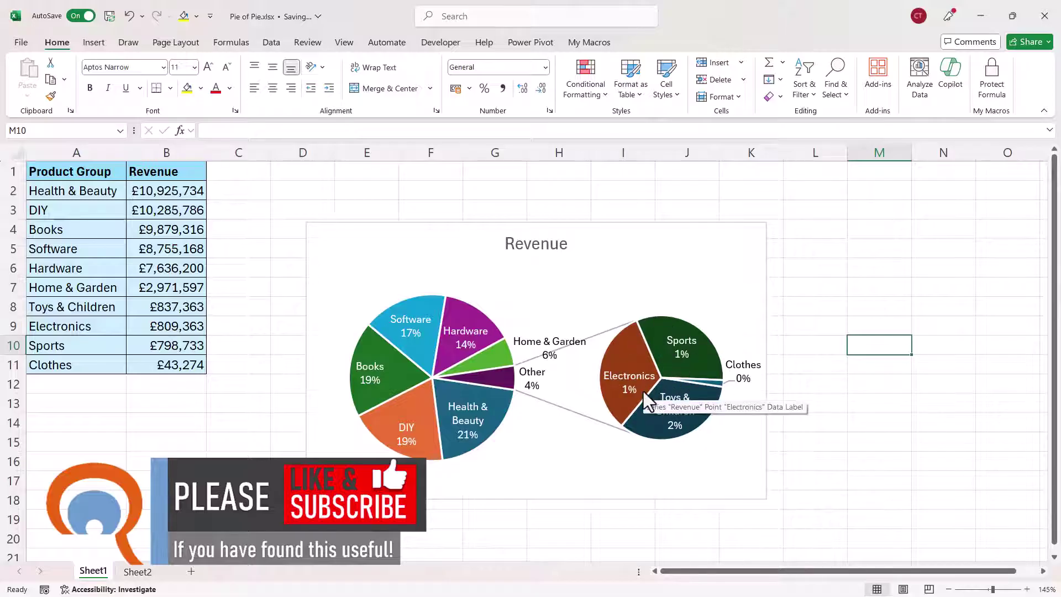
left_click(684, 334)
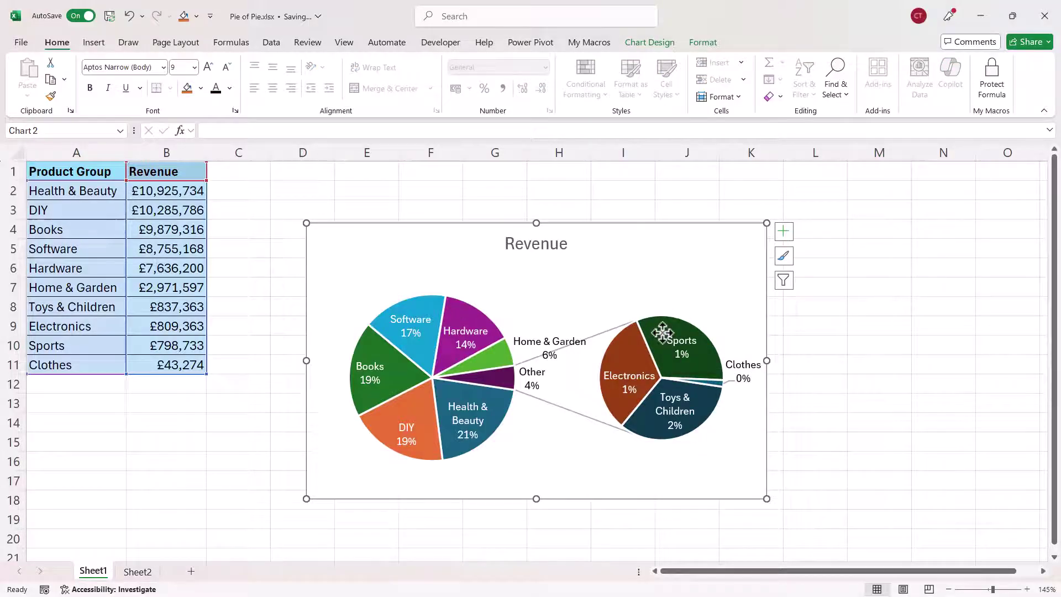
- In Format Data Series, keep 4 values in the second plot, undo a trial gap-width change, and set Second Plot Size to 124%
left_click(663, 332)
double_click(663, 332)
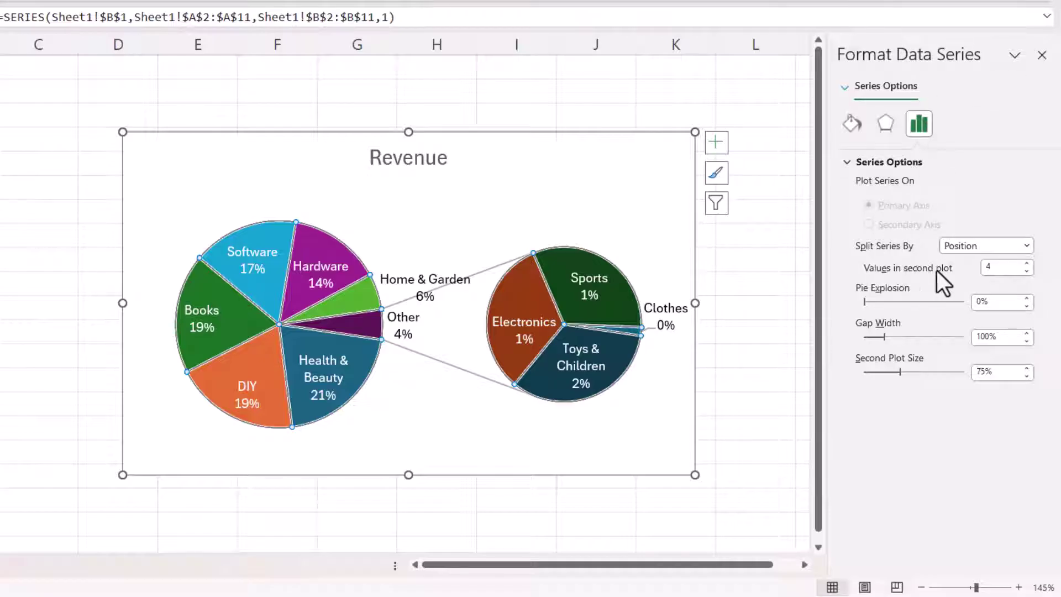
left_click(1026, 270)
left_click(1026, 264)
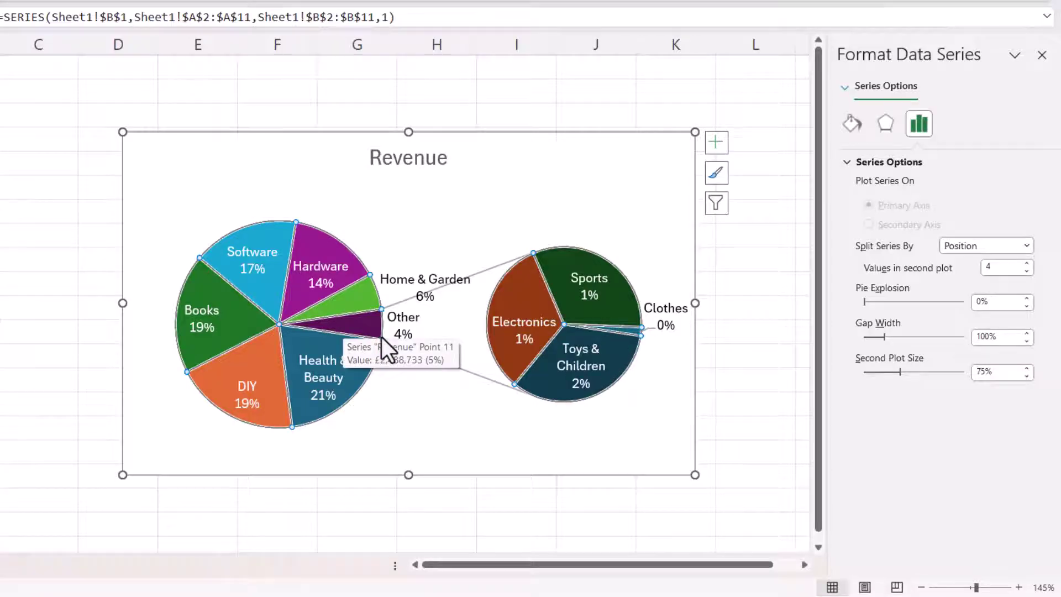
mouse_move(309, 336)
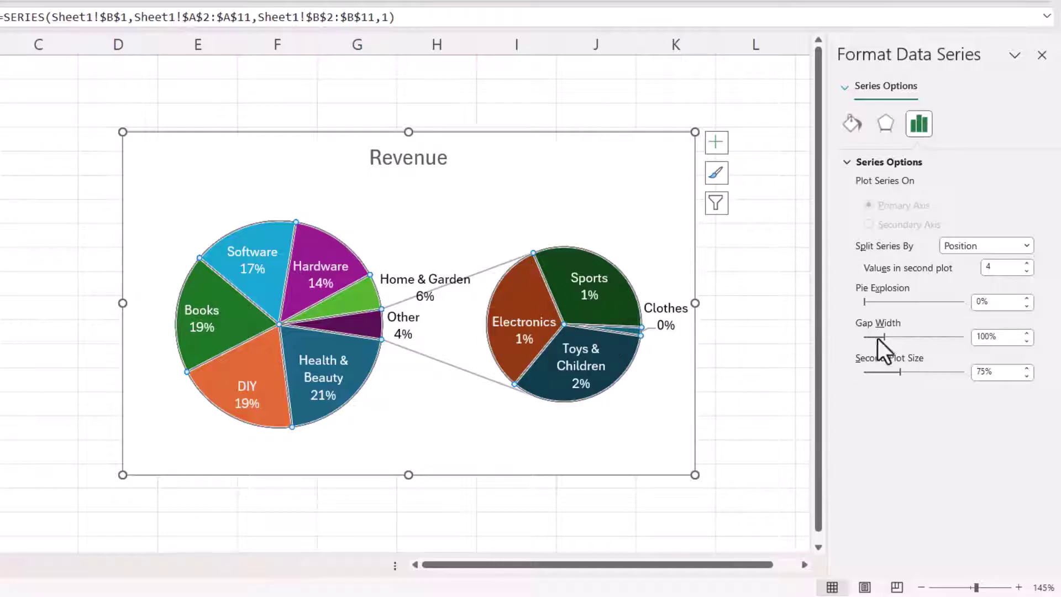
left_click_drag(884, 339, 910, 338)
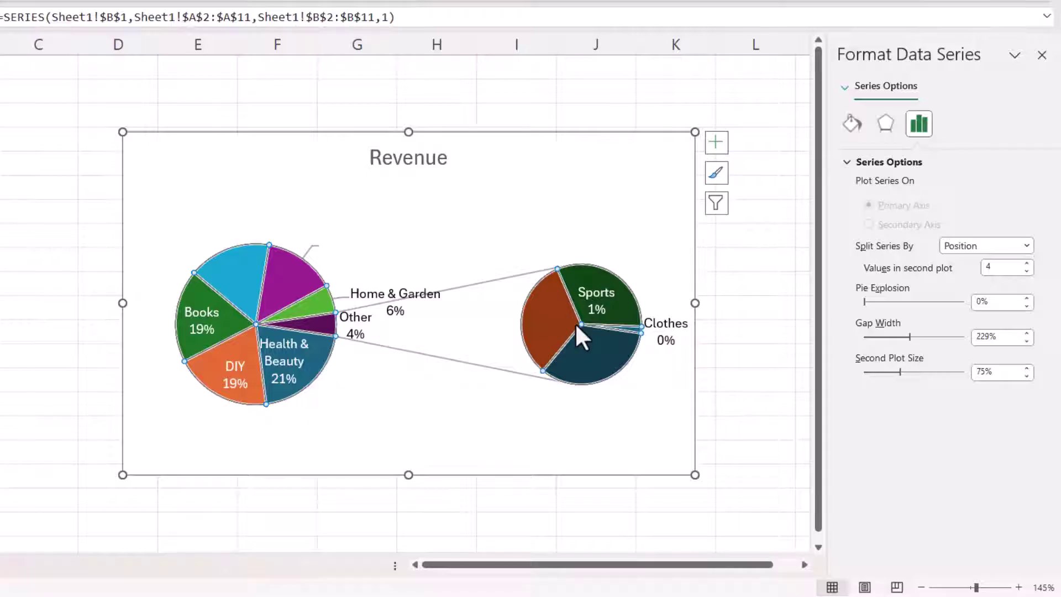
mouse_move(577, 325)
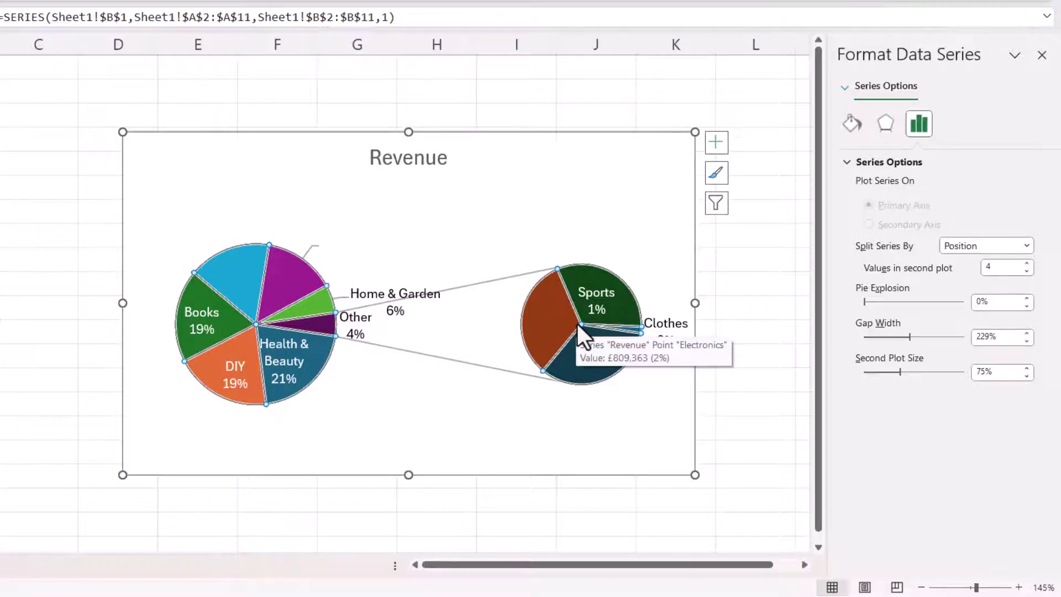
key("ctrl+z")
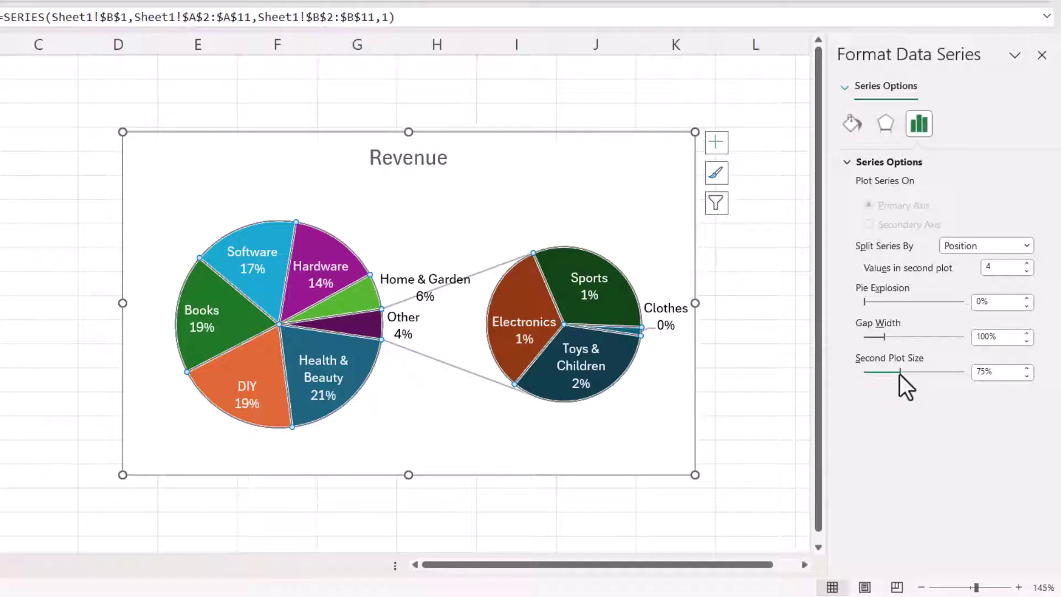
left_click_drag(899, 373, 925, 375)
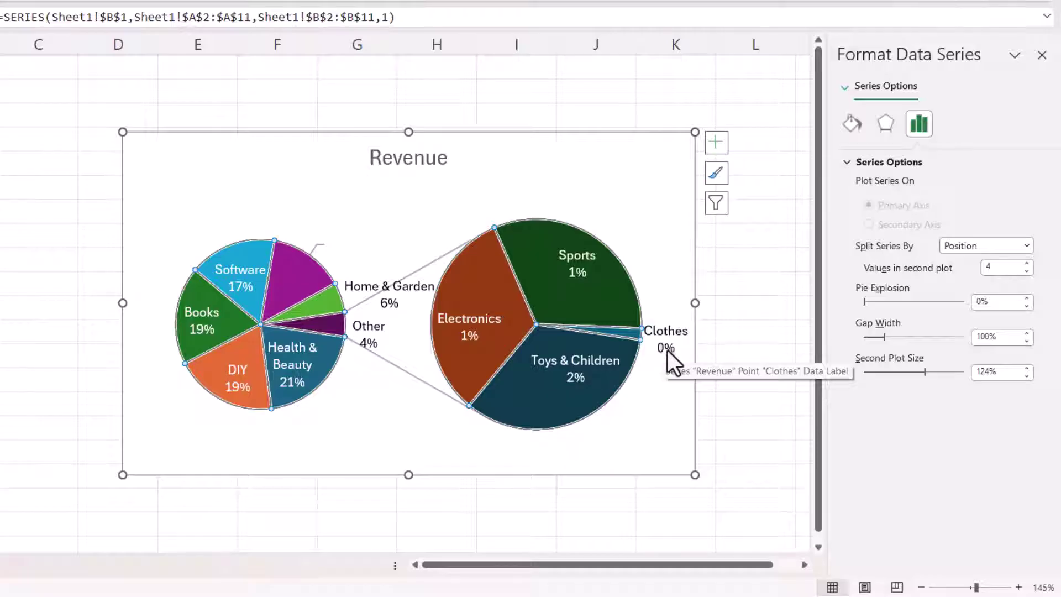
- Give the data labels the Percentage number format with 2 decimal places, e.g. Other 4.70%
left_click(578, 257)
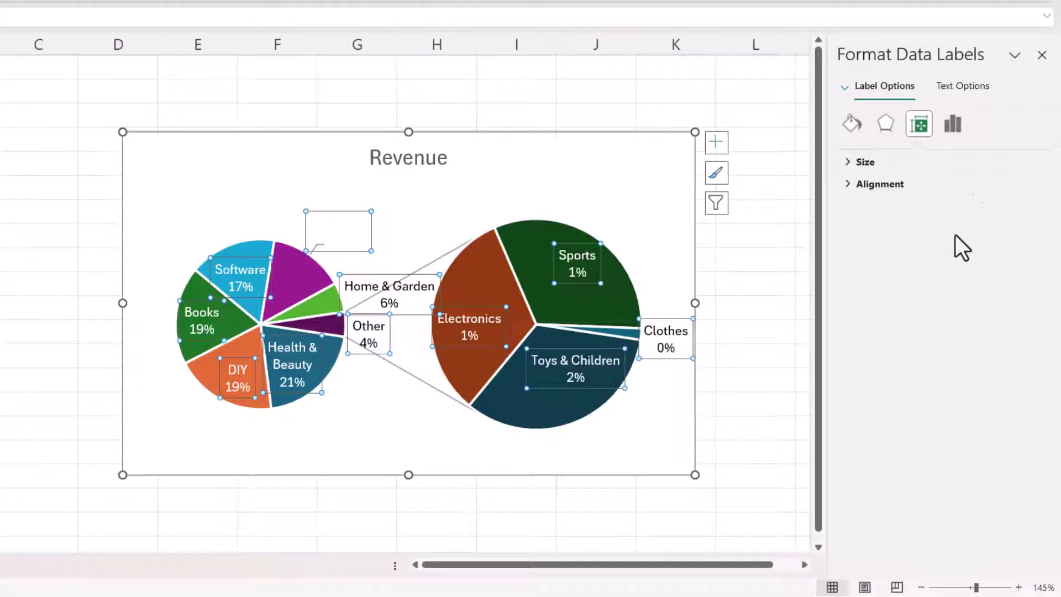
left_click(951, 133)
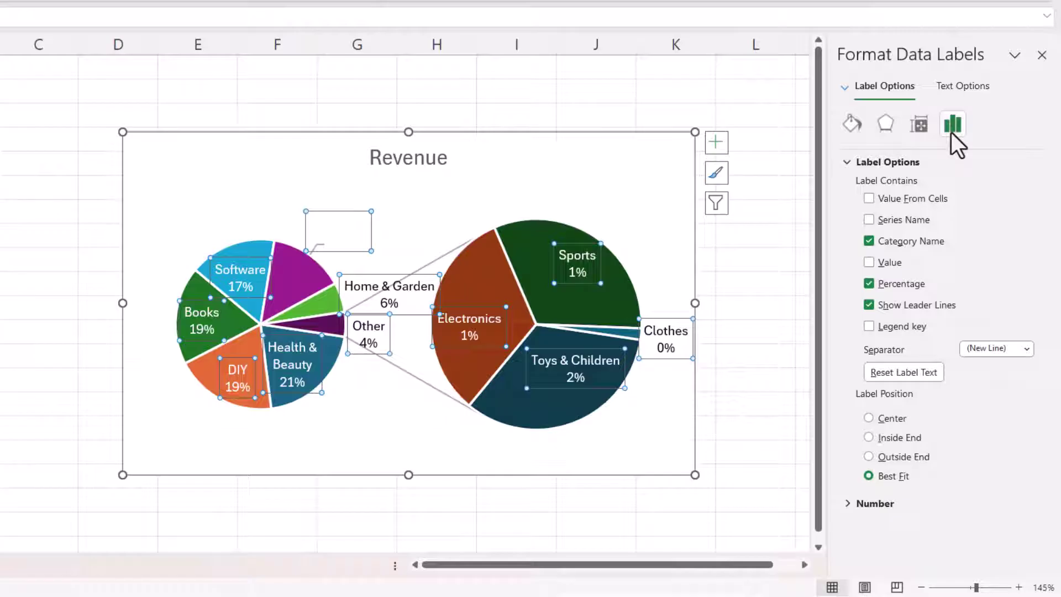
left_click(850, 504)
scroll(946, 475, "down", 2)
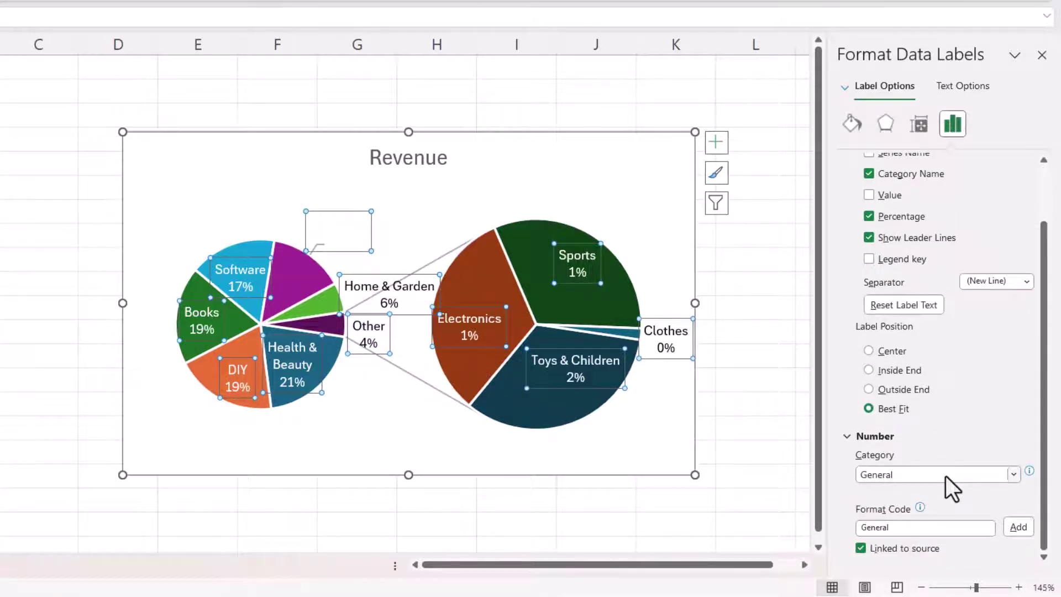
left_click(1012, 475)
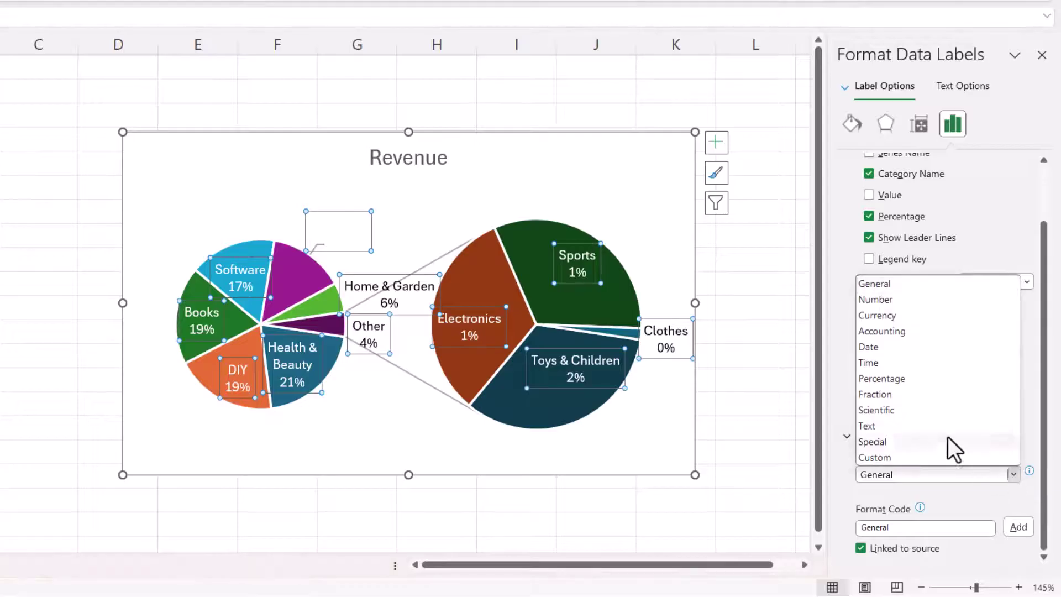
left_click(895, 379)
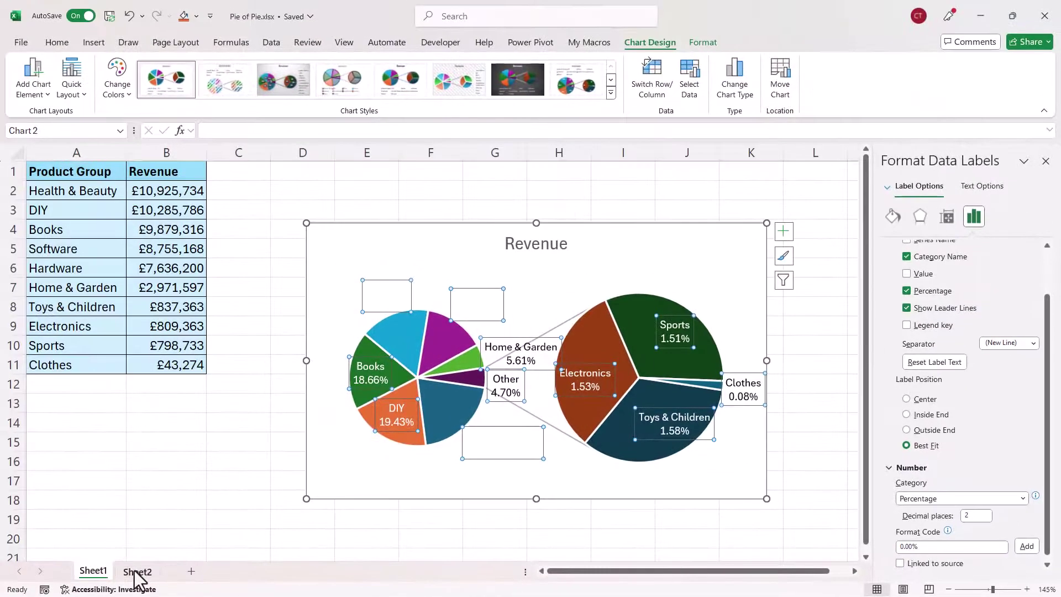
- On Sheet2, insert a Pie of Pie Revenue chart from its ten-product-group table
left_click(135, 572)
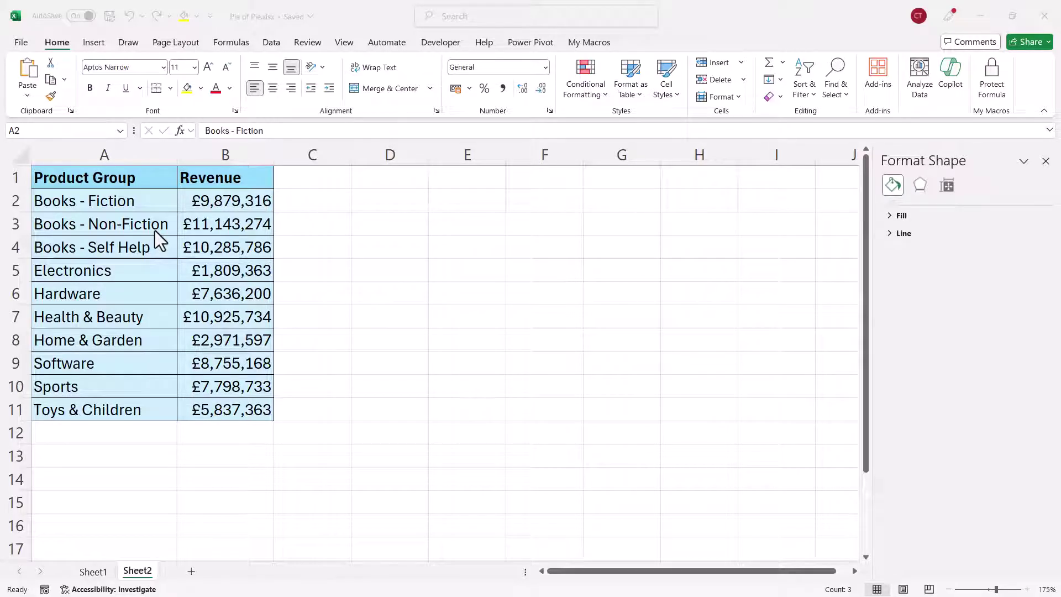
left_click(220, 247)
left_click(94, 43)
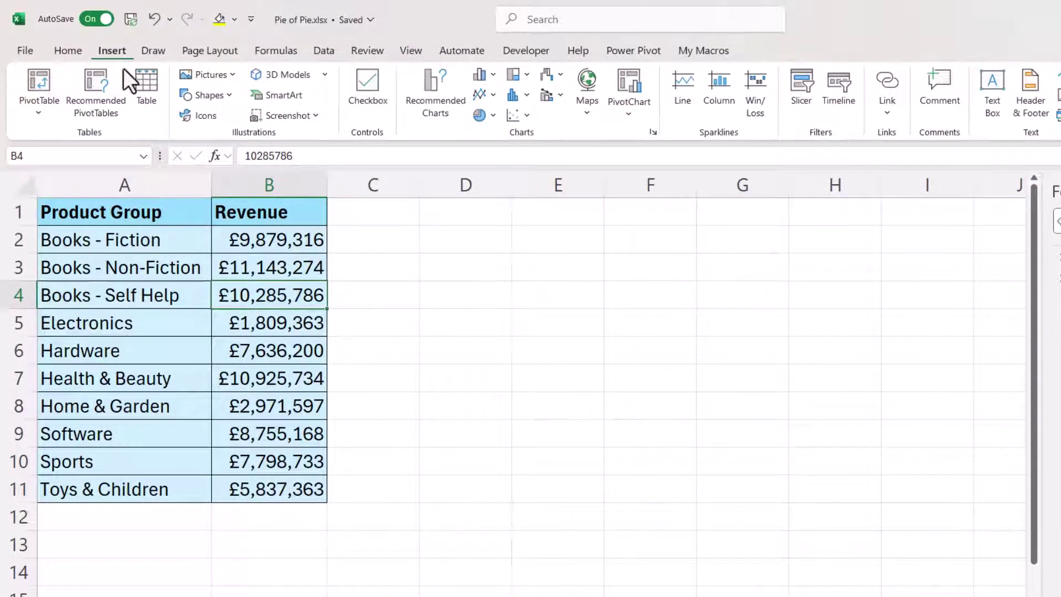
left_click(493, 115)
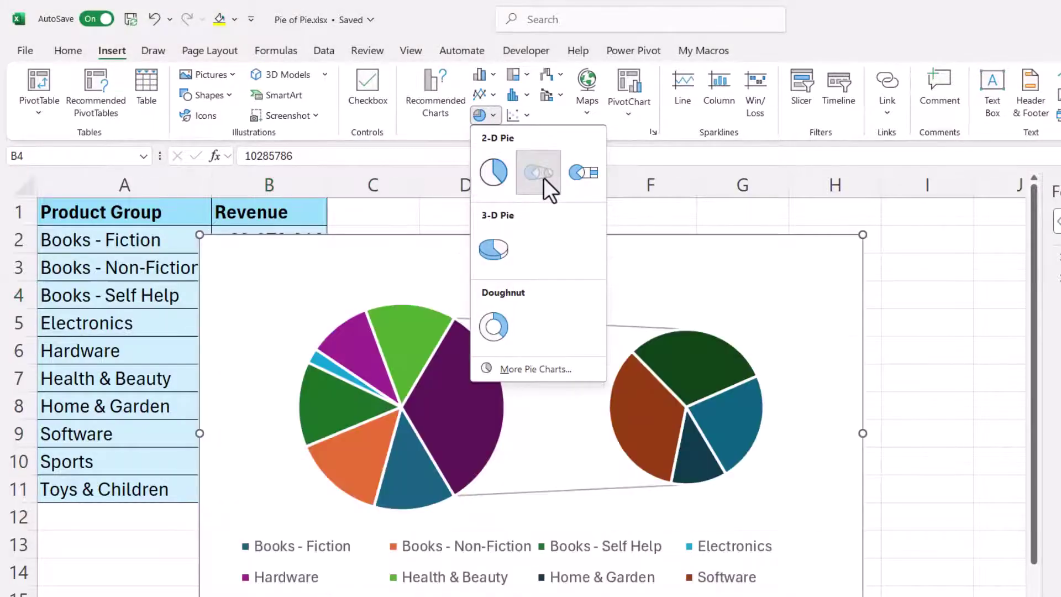
left_click(543, 176)
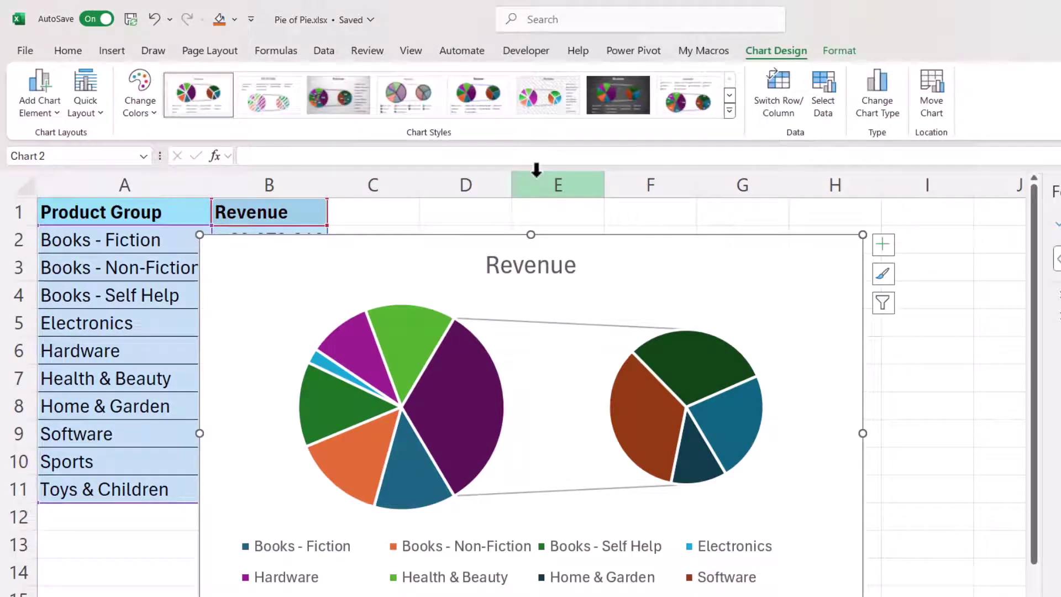
- Apply Quick Layout 1 for name and percentage labels and move the chart right of the Revenue column
left_click(84, 106)
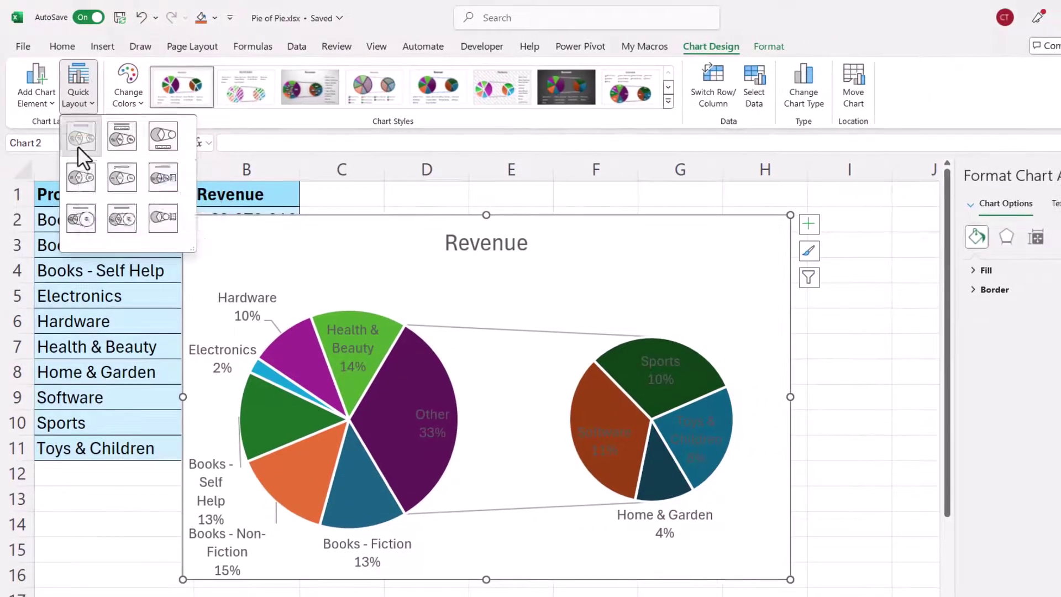
left_click(88, 149)
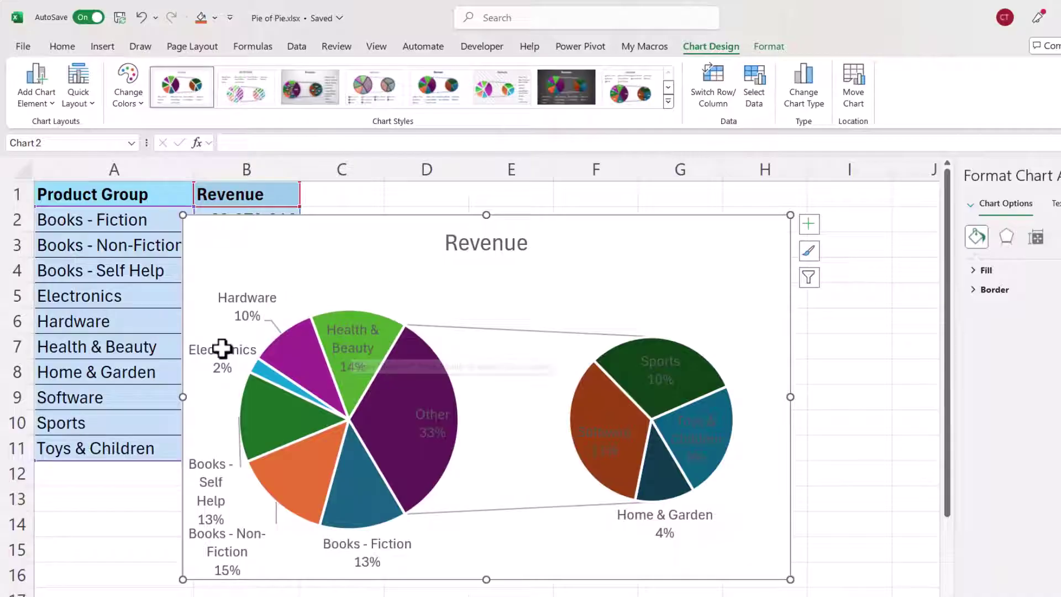
mouse_move(339, 476)
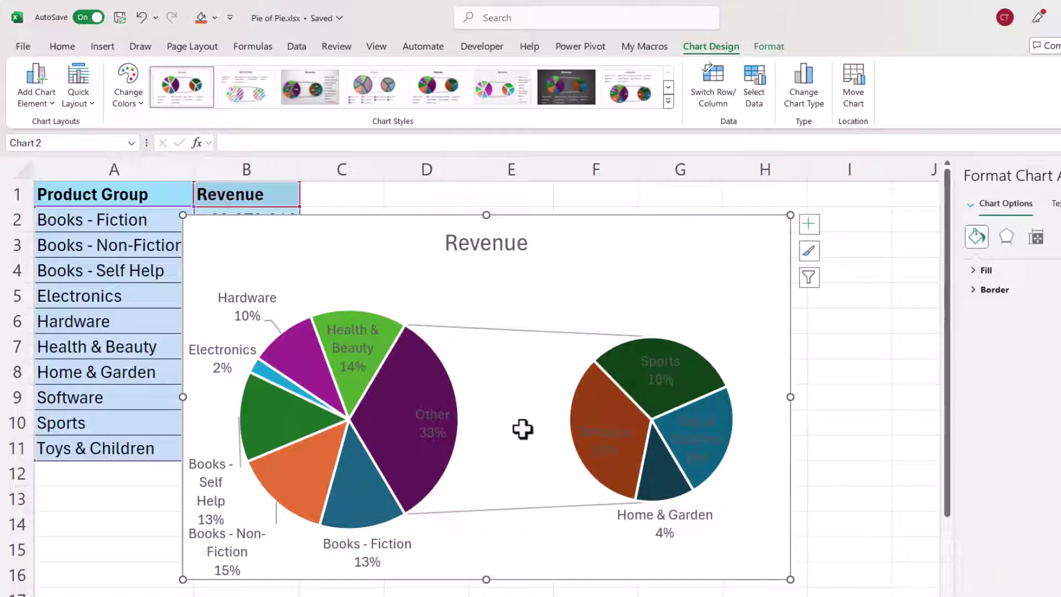
left_click_drag(557, 221, 659, 215)
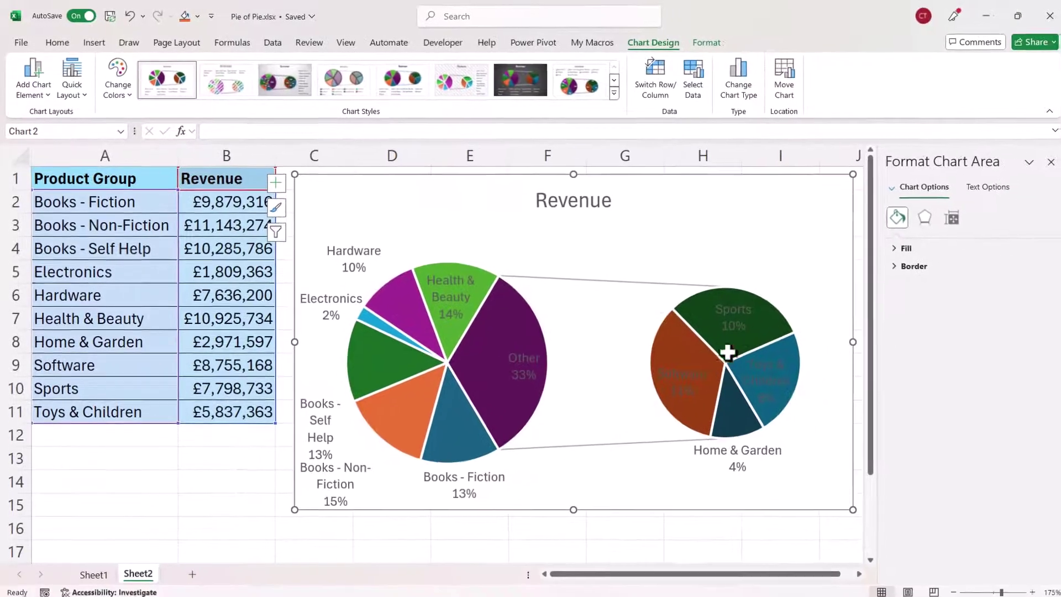
left_click(1036, 237)
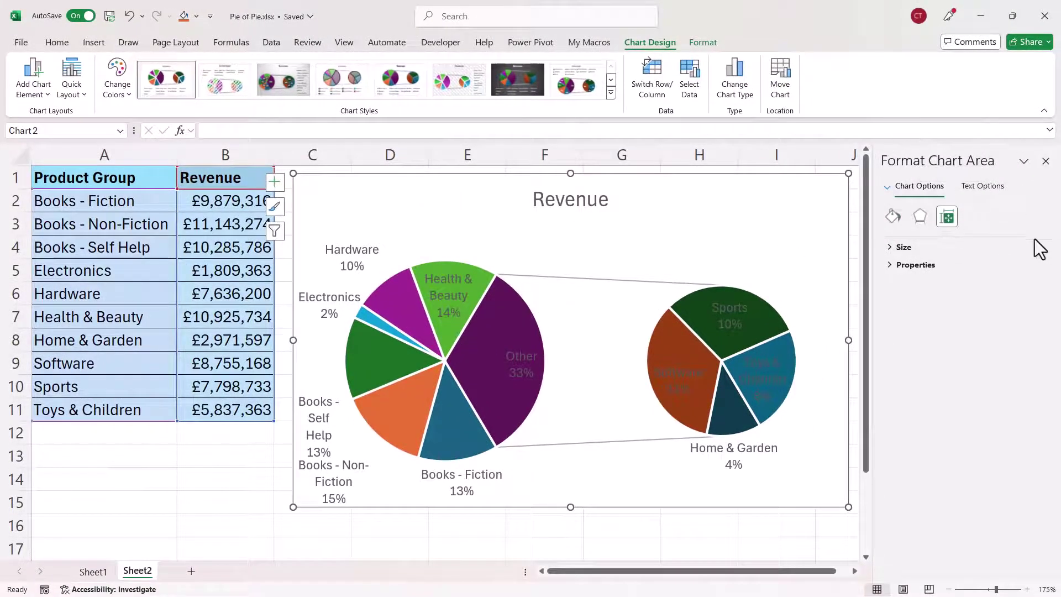
- Close the Format Chart Area pane and open Format Data Series for the Sheet2 pie
left_click(1046, 161)
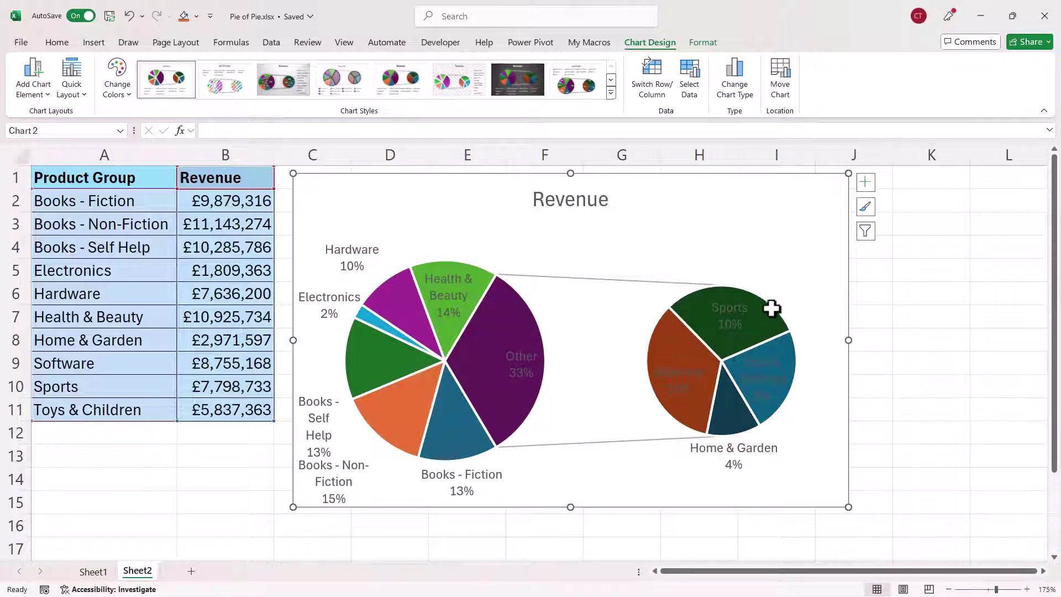
left_click(692, 305)
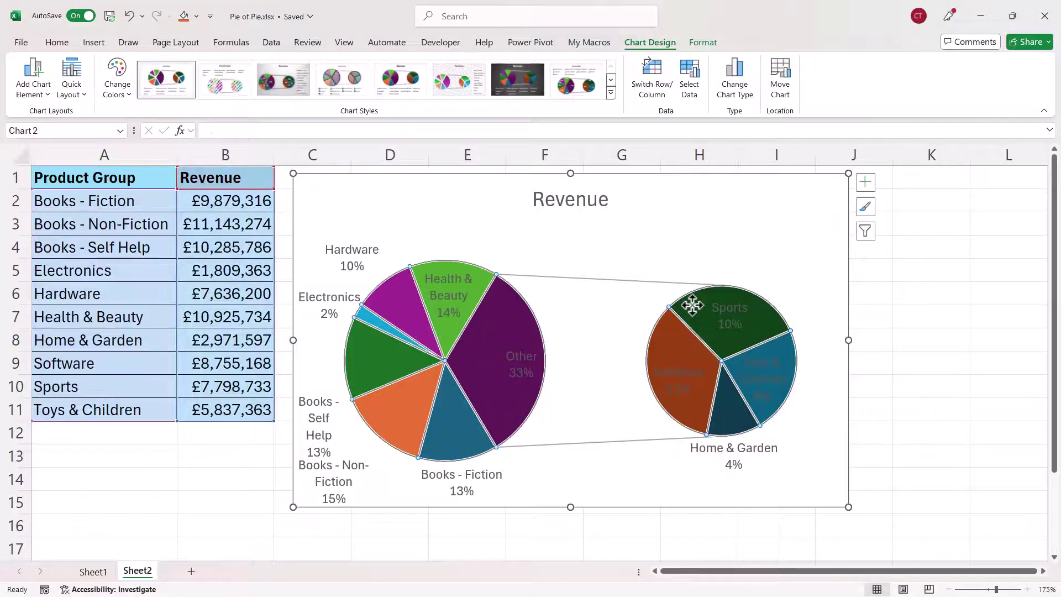
double_click(692, 305)
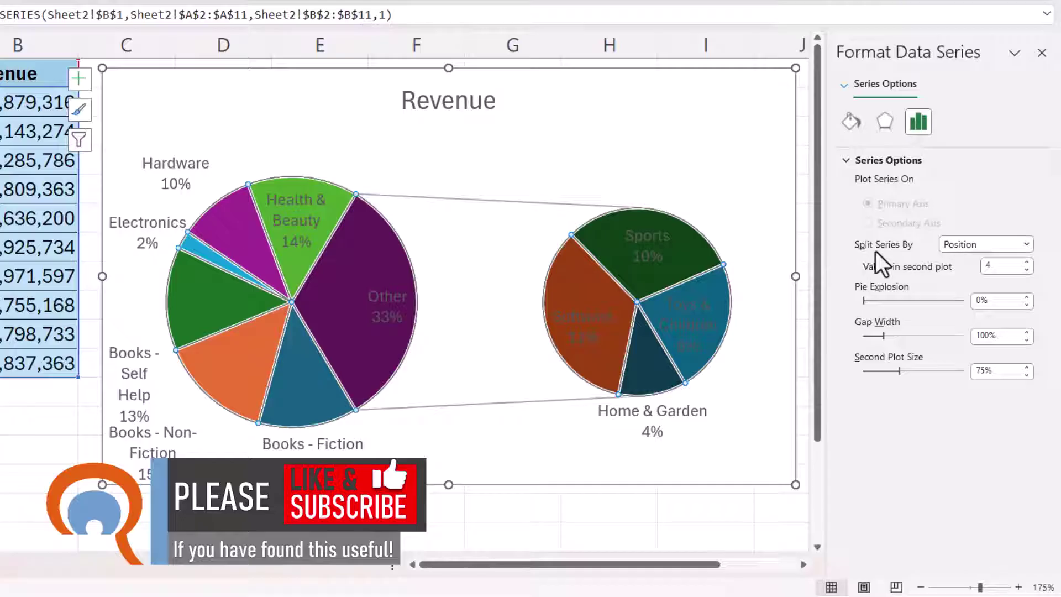
- Change Split Series By from Position to Custom, leaving Sports and Home & Garden in the second pie
left_click(1023, 243)
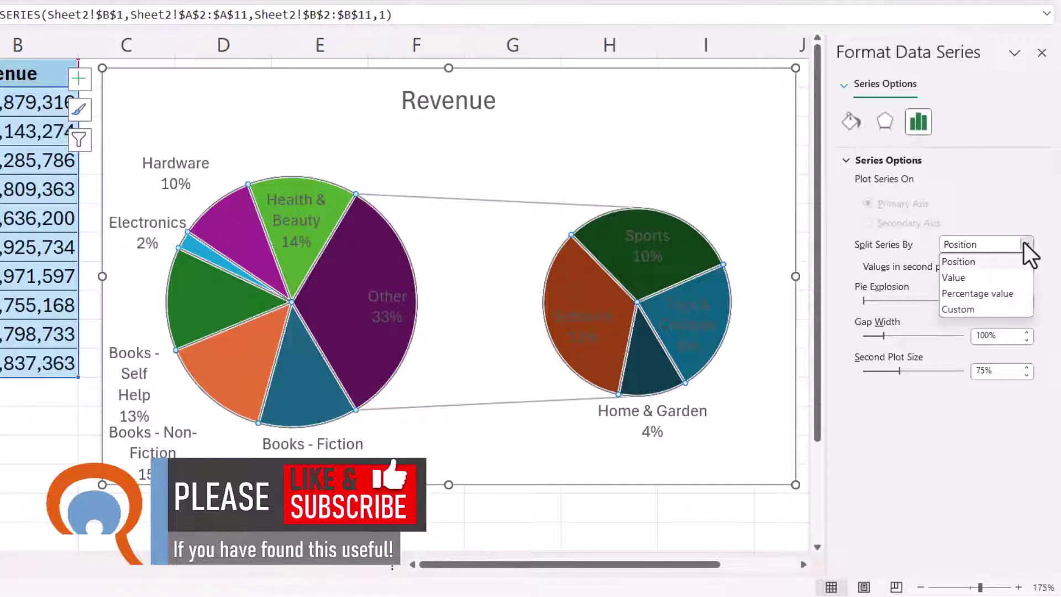
left_click(969, 309)
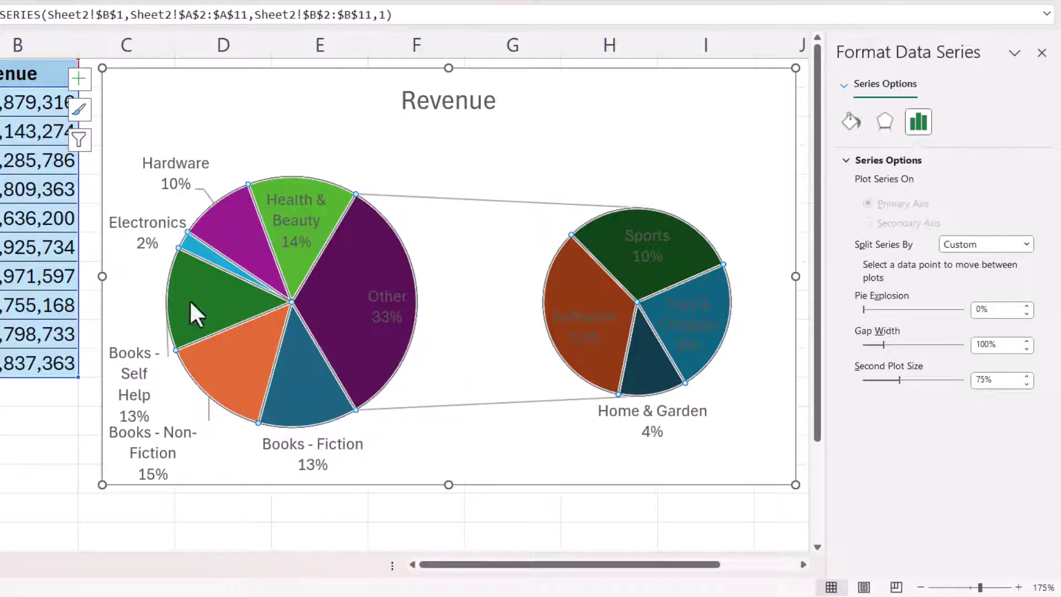
- Move the Books - Non-Fiction, Books - Fiction and Books - Self Help slices into the secondary pie
left_click(240, 356)
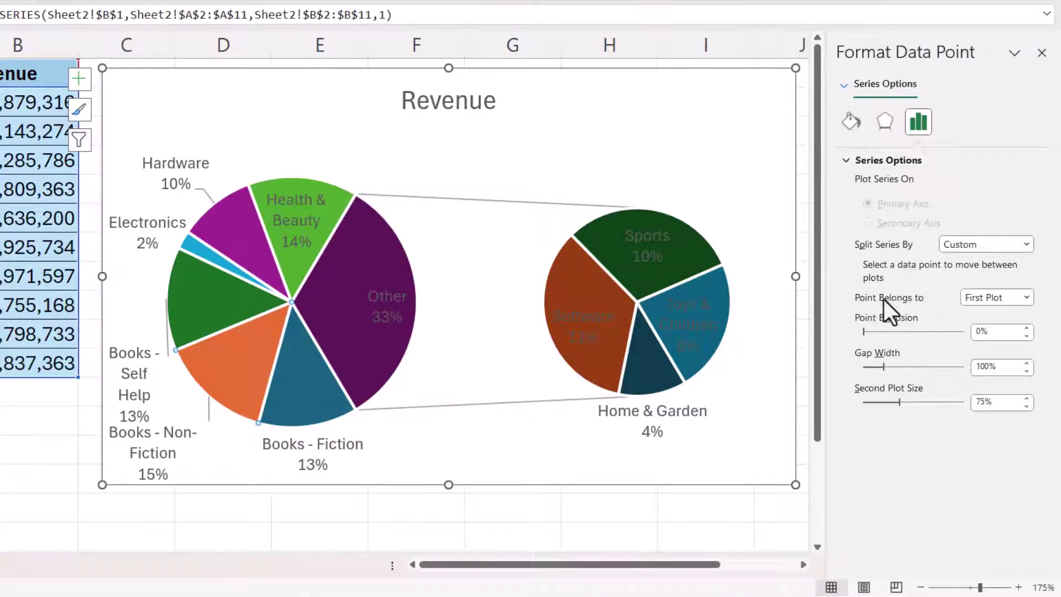
left_click(1029, 298)
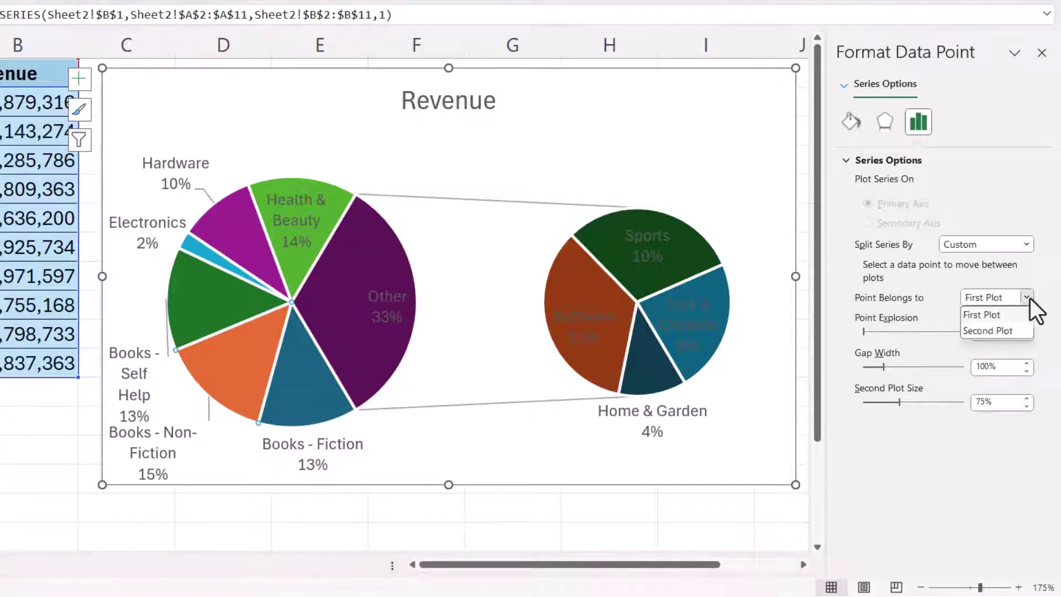
left_click(1003, 330)
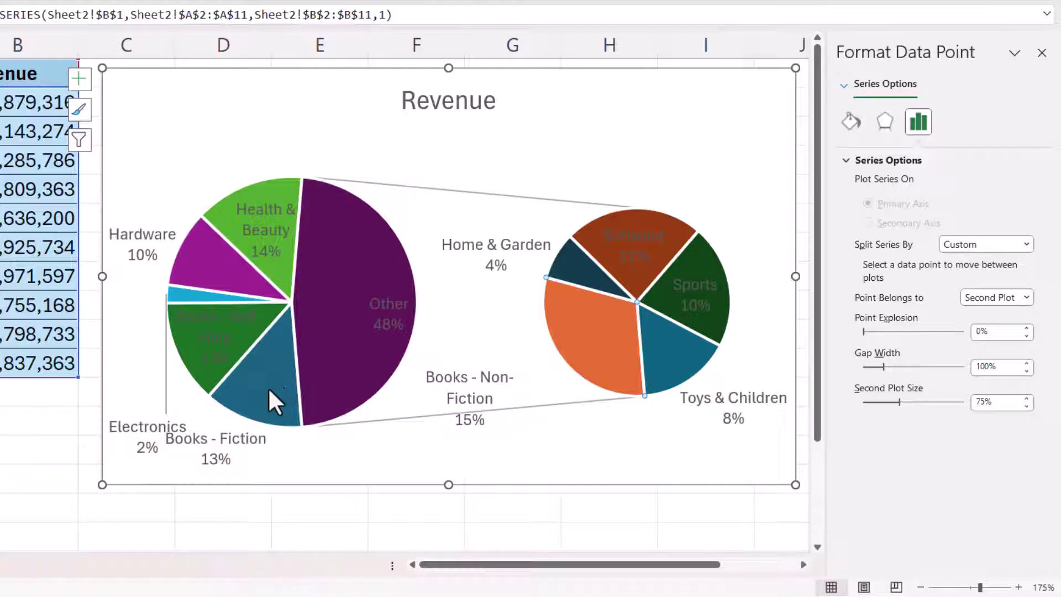
left_click(269, 390)
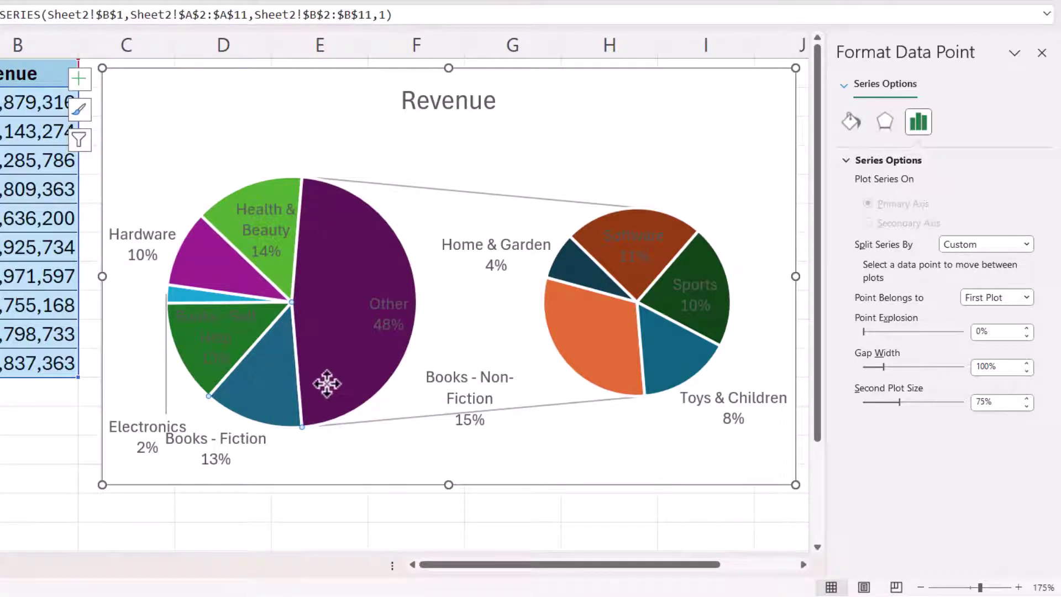
left_click(1028, 298)
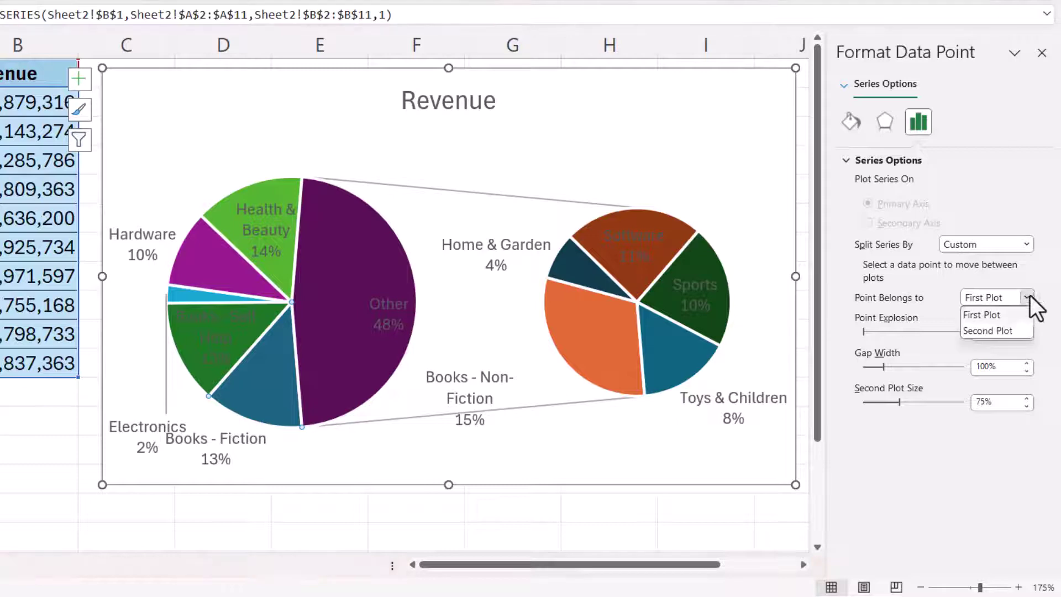
left_click(1001, 332)
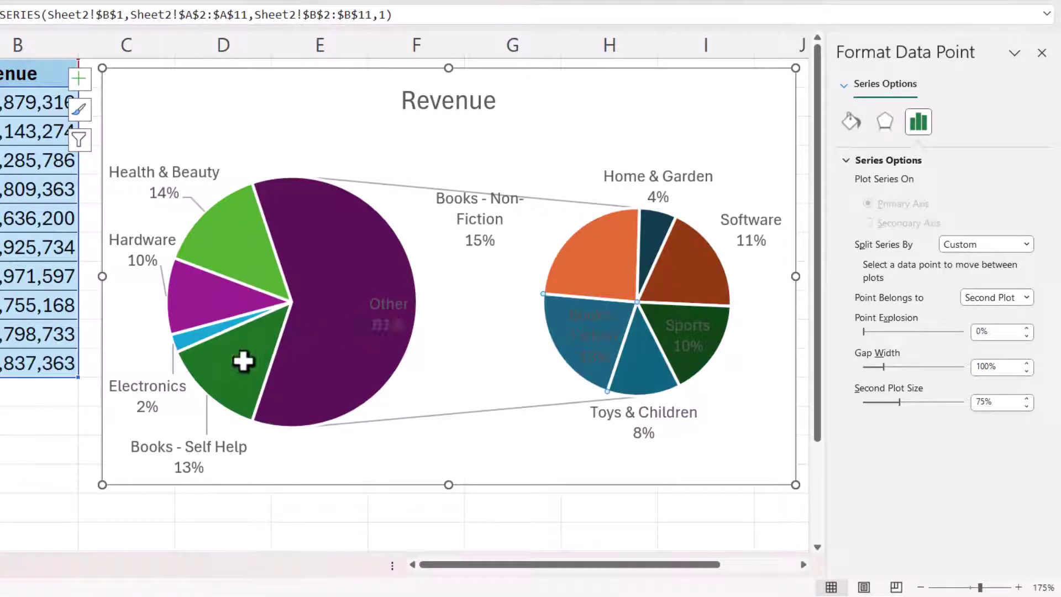
left_click(228, 369)
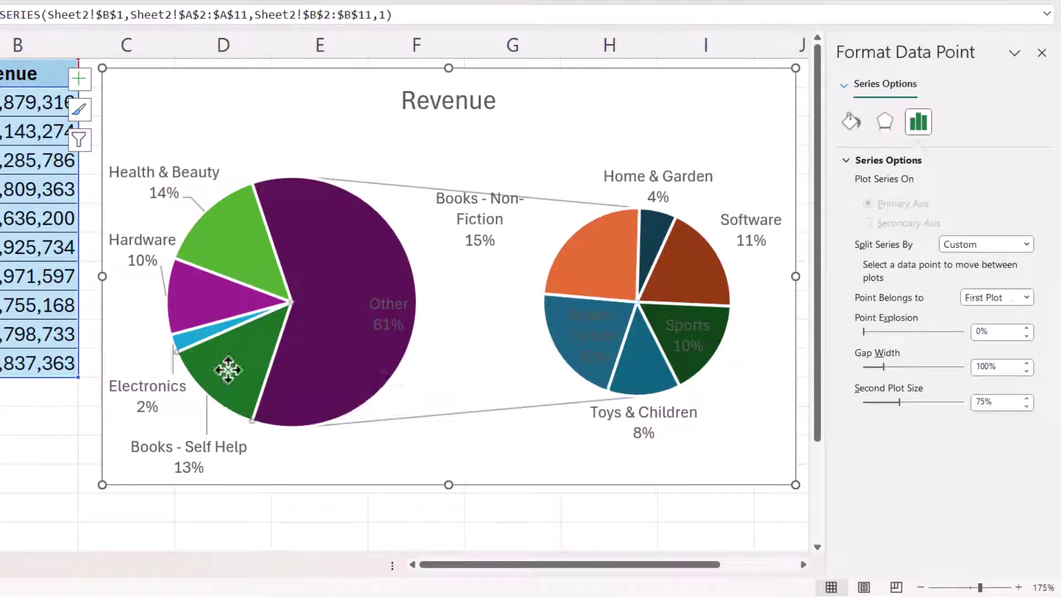
left_click(1024, 299)
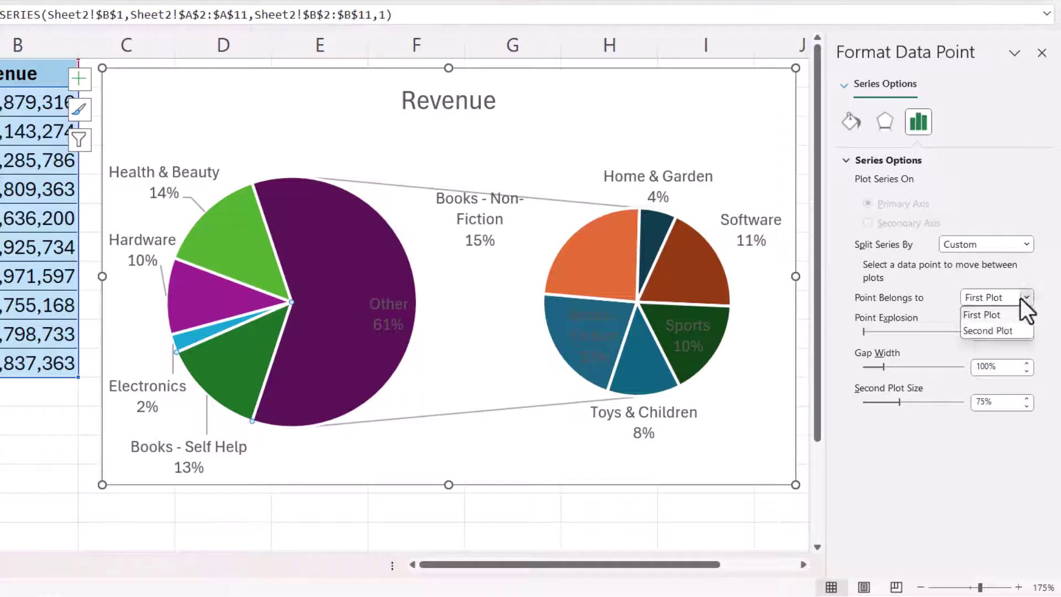
left_click(993, 330)
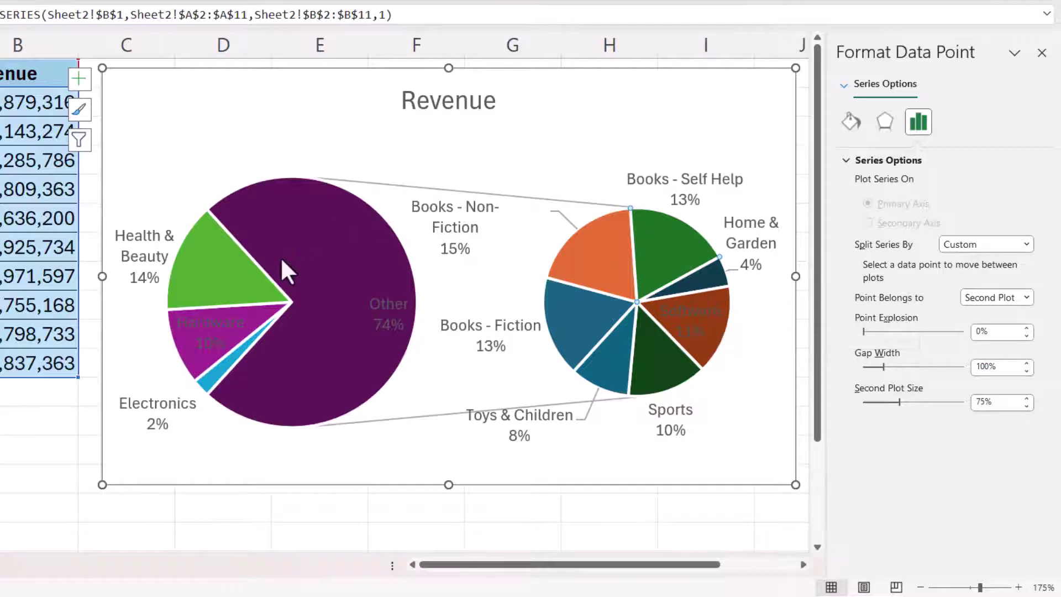
- Move Software and the other non-Books slices back to the main pie, leaving Other at 41%
left_click(711, 334)
left_click(709, 344)
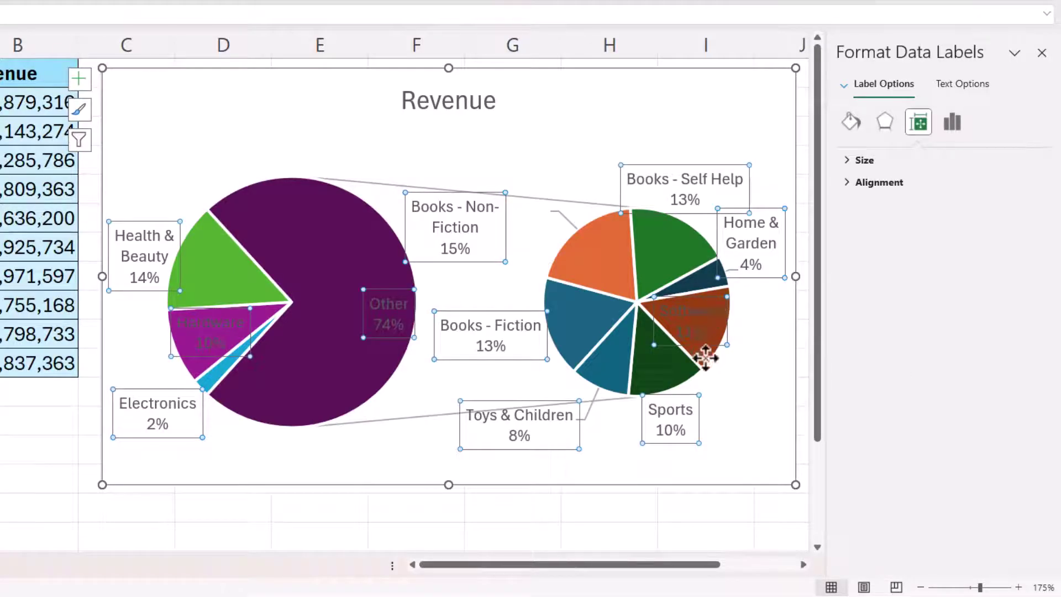
left_click(704, 357)
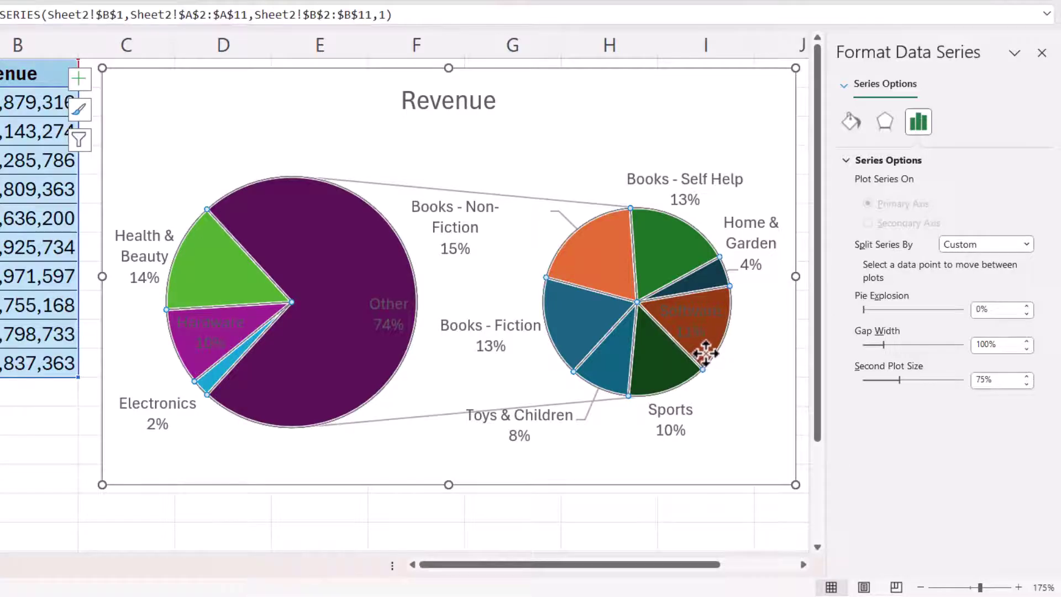
left_click(703, 351)
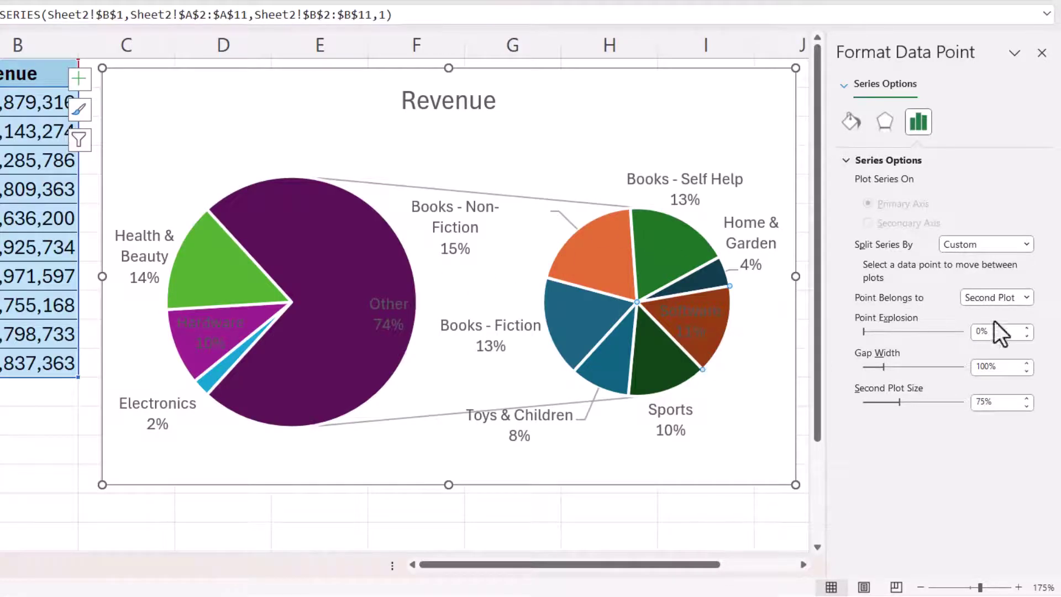
left_click(1027, 298)
left_click(1009, 314)
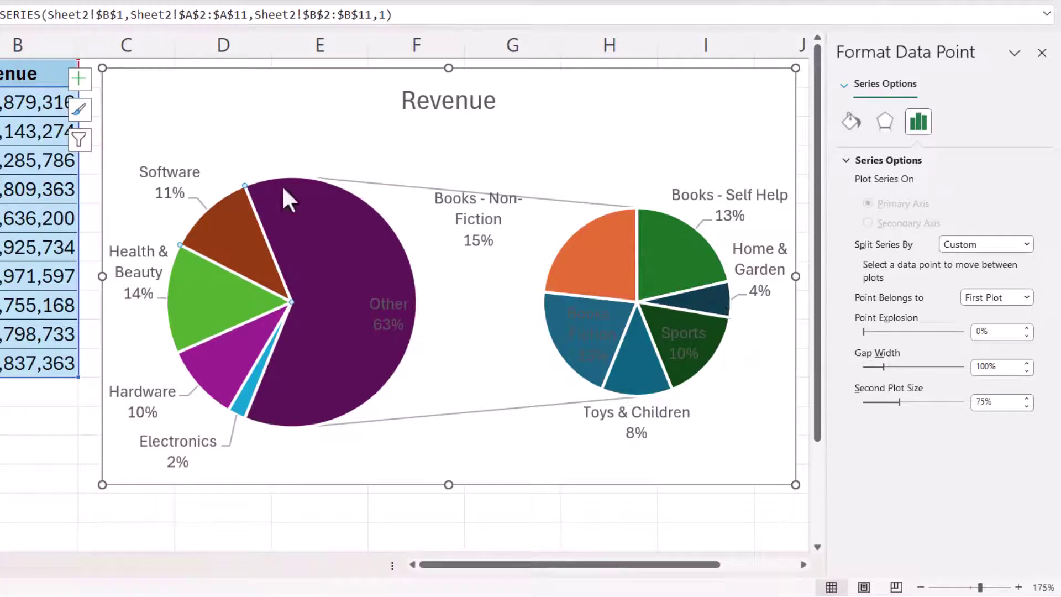
left_click(717, 359)
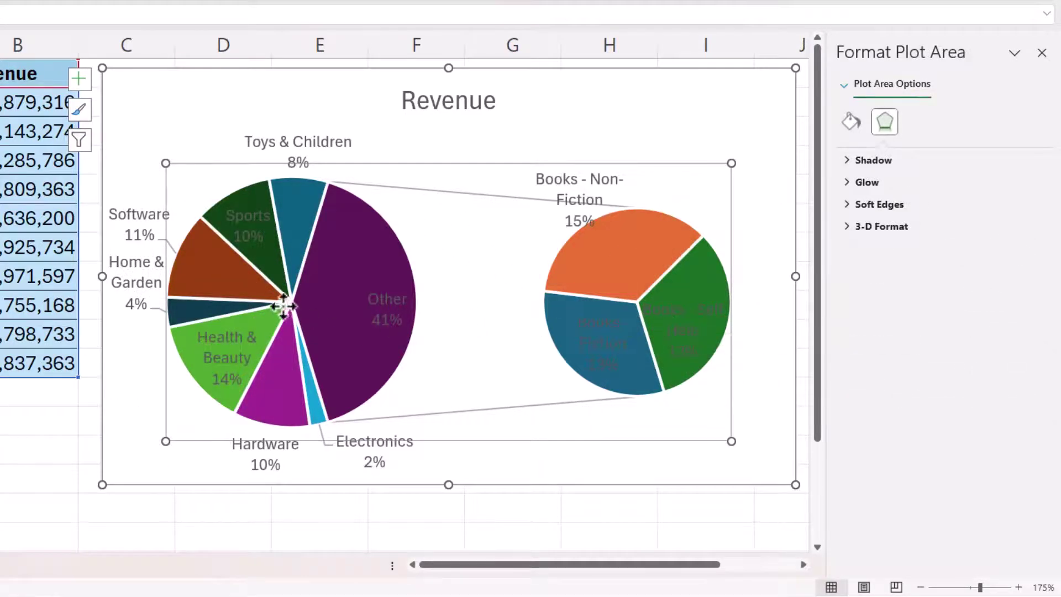
- Rename the Other data label to 'Books' so it reads Books 41%
key("Escape")
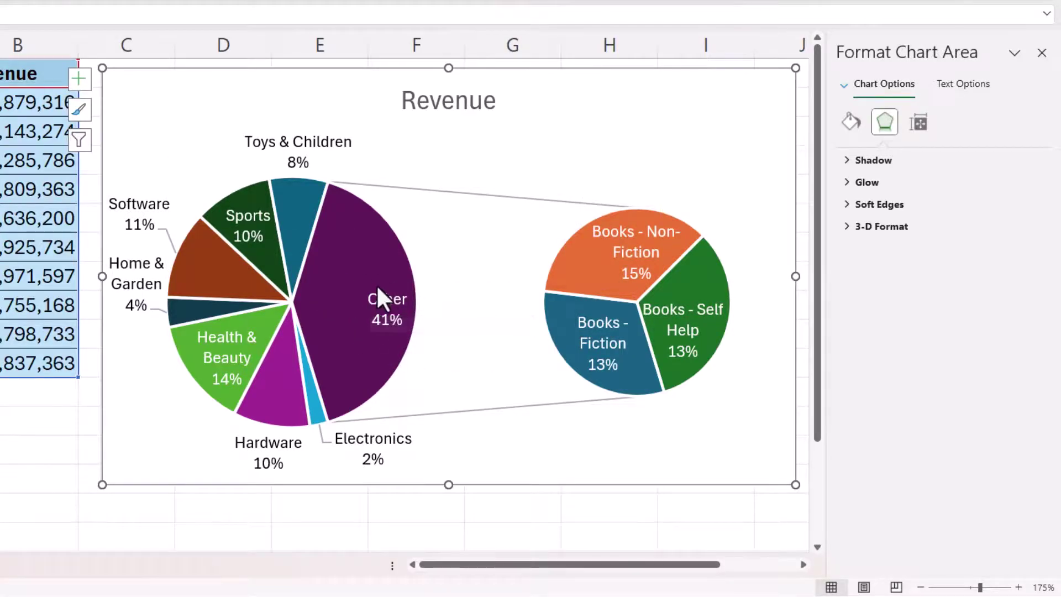
left_click(387, 300)
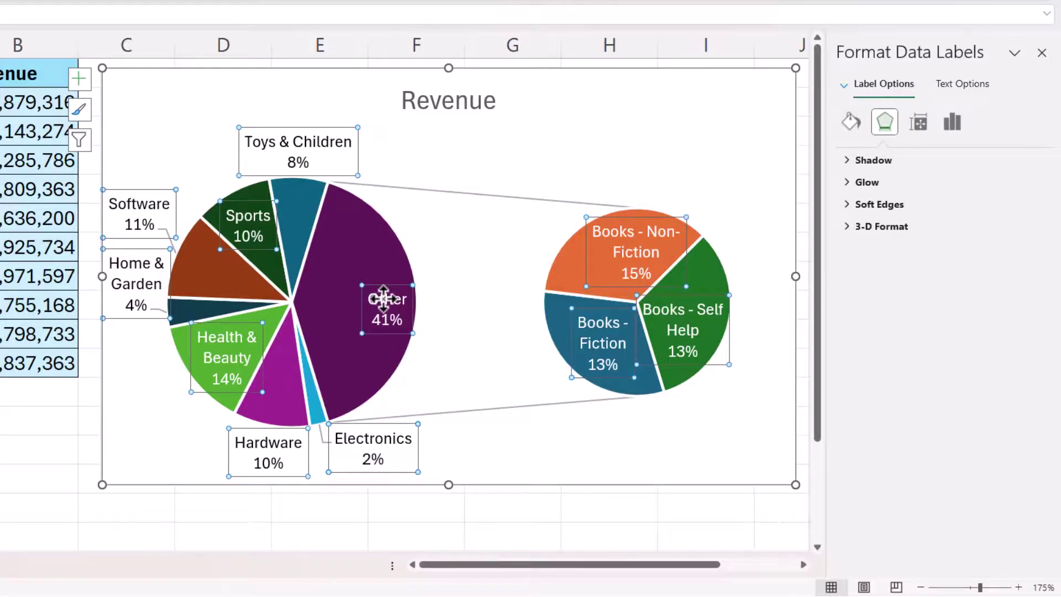
left_click(378, 301)
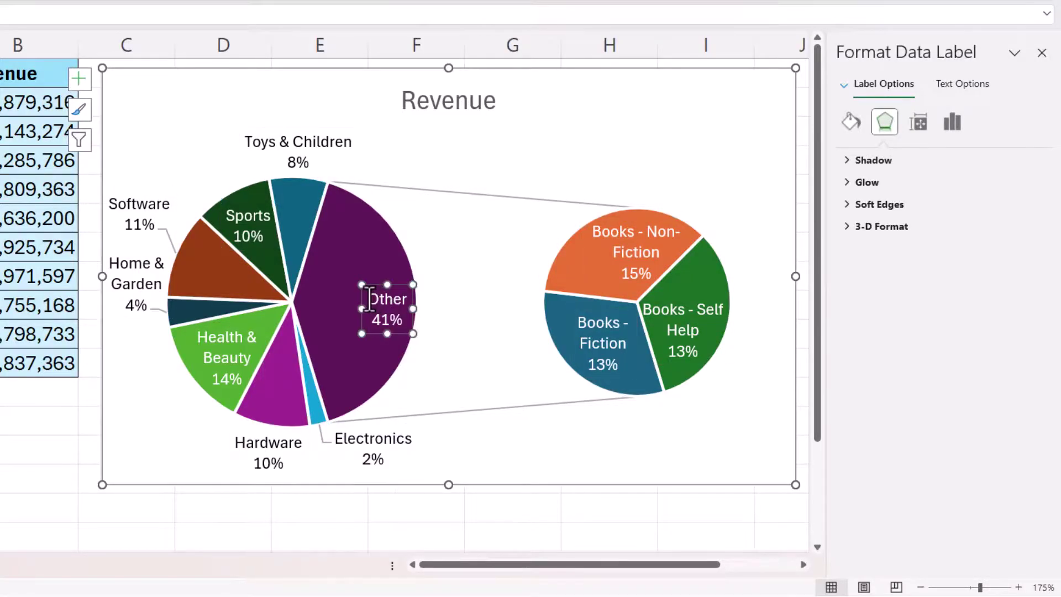
left_click_drag(369, 299, 394, 298)
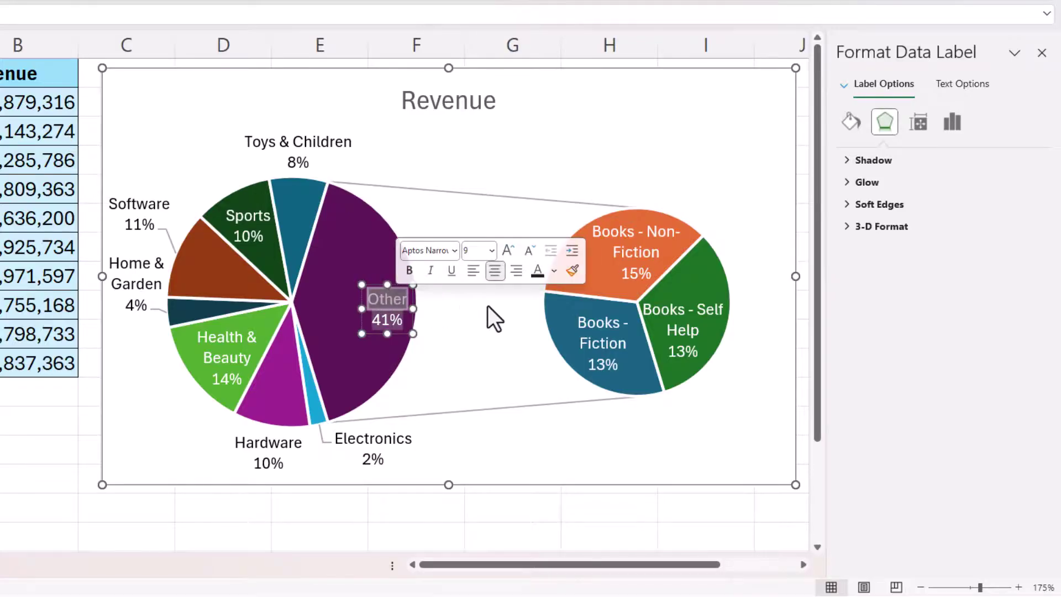
type("Books")
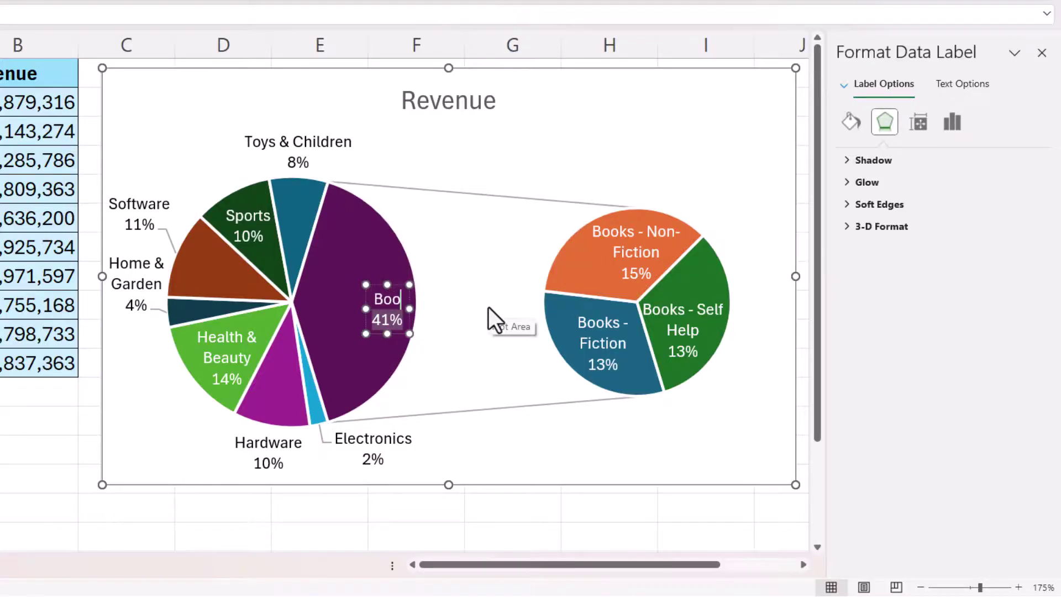
left_click(481, 265)
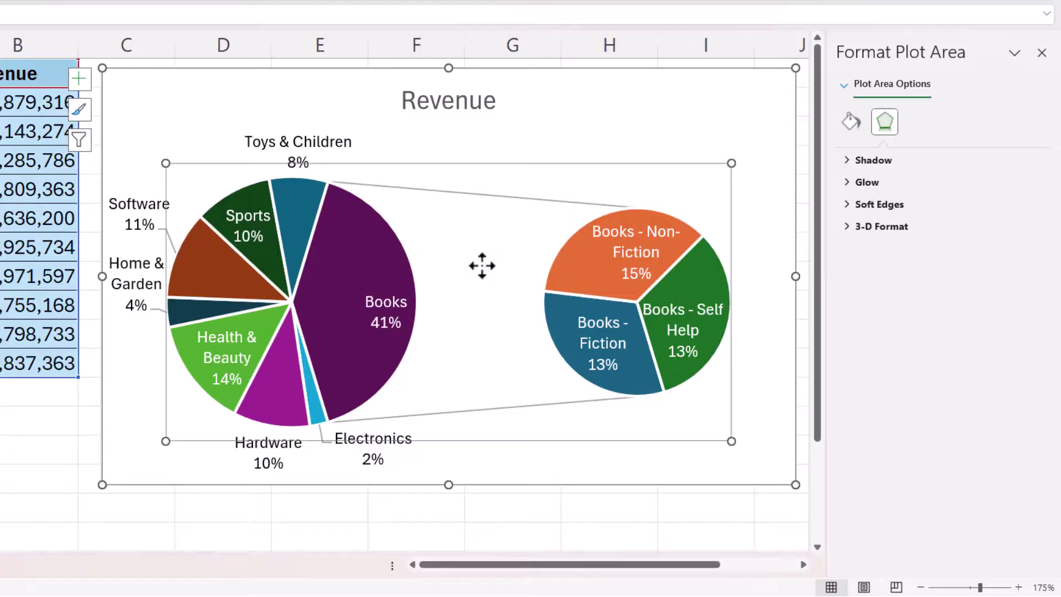